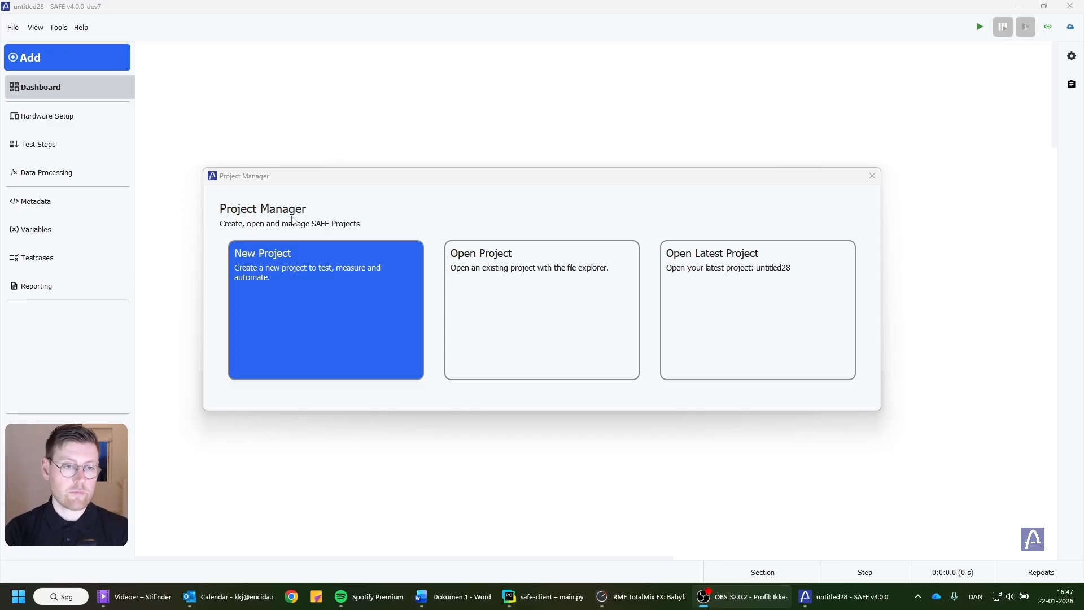
Create a new blank project named "First project" in the default project folder.
left_click(270, 255)
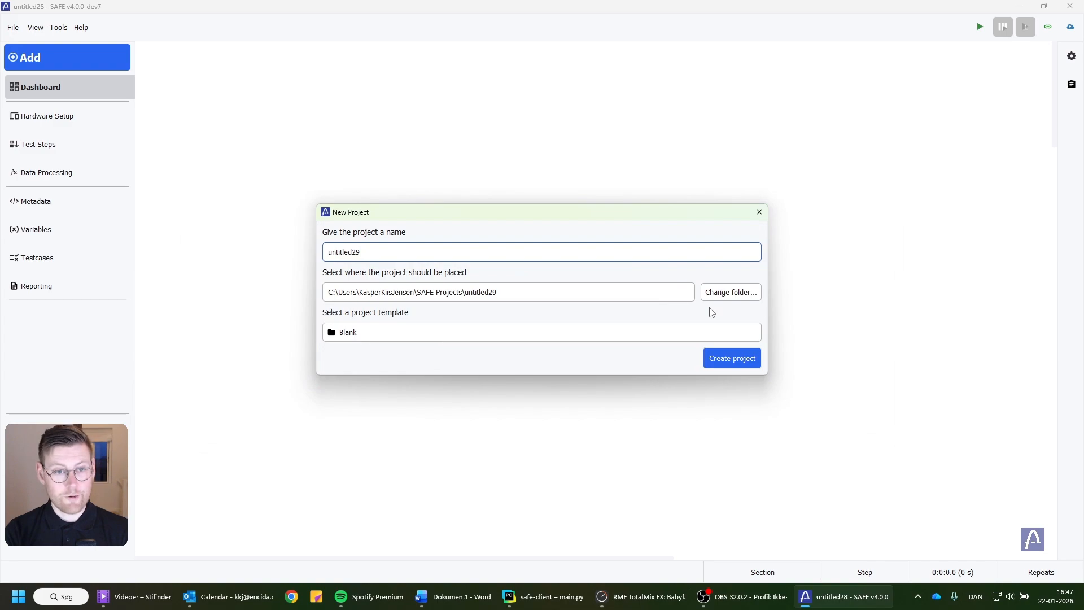
left_click_drag(363, 253, 266, 258)
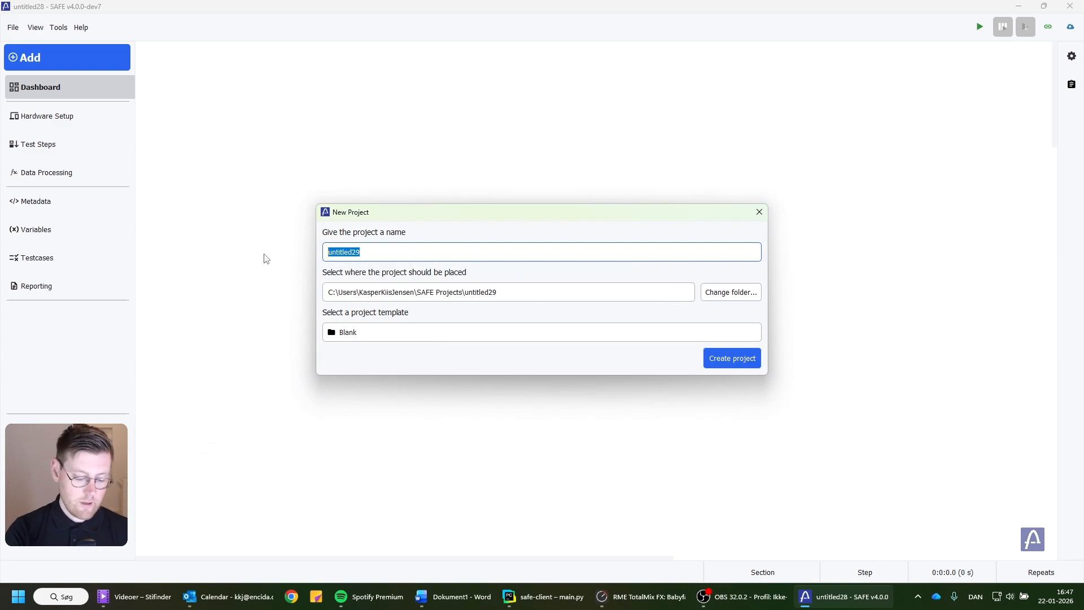
type("First")
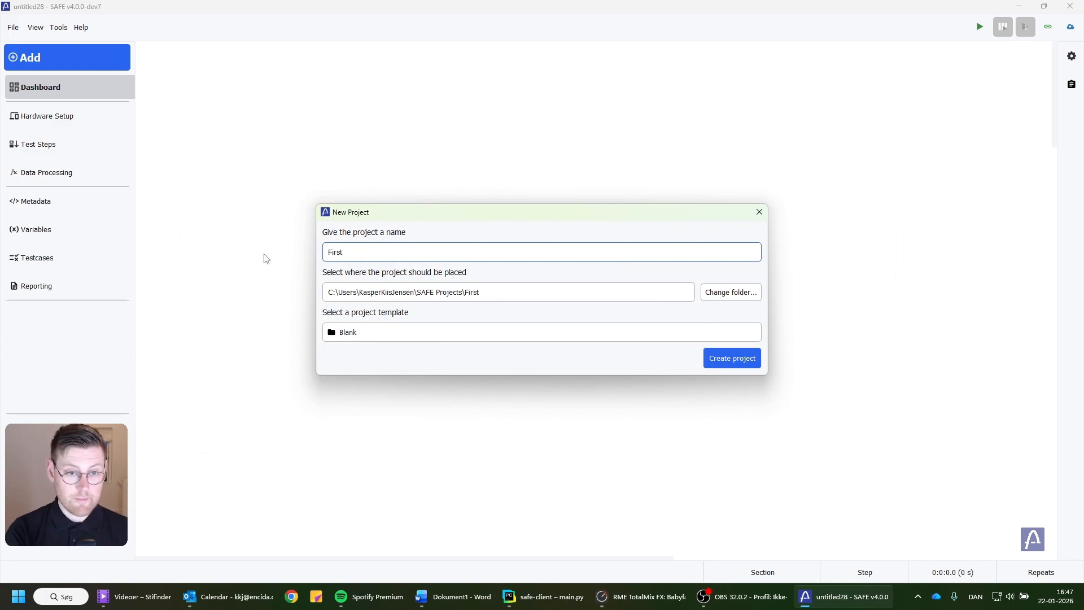
type(" project")
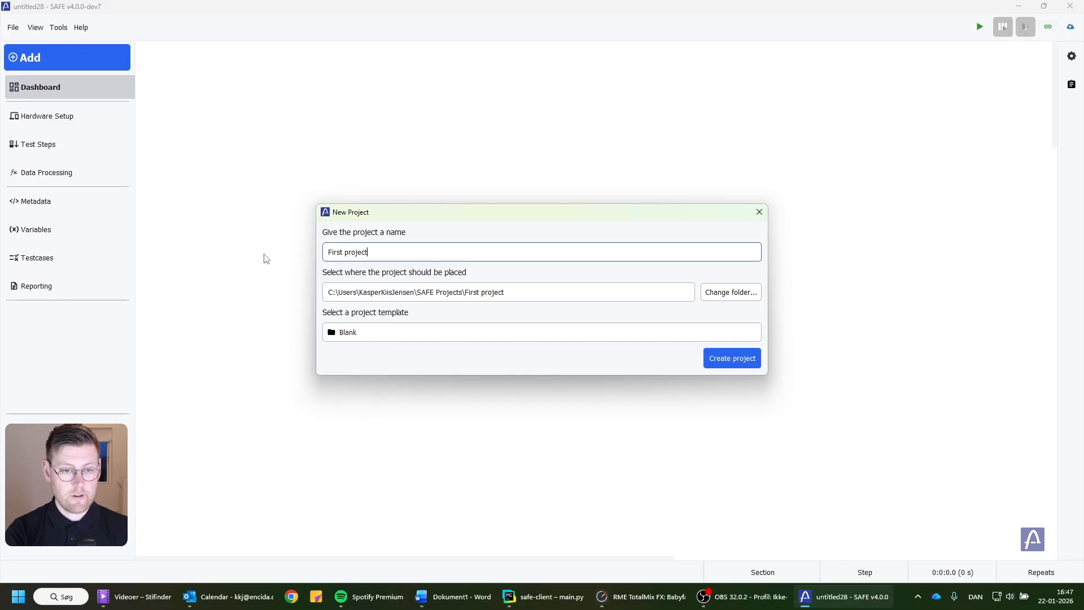
left_click(721, 363)
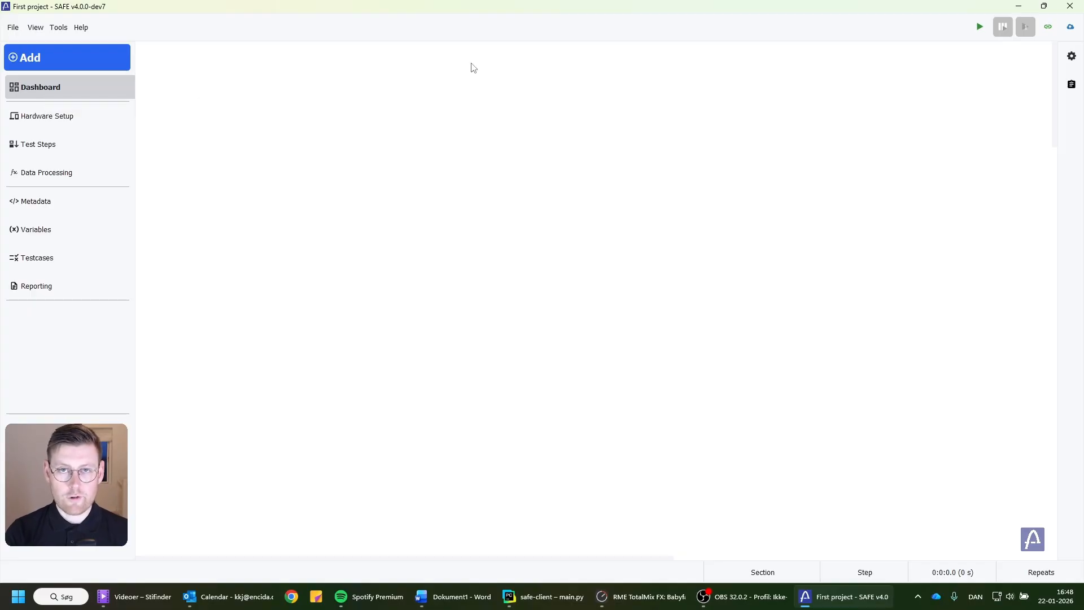
Look through the project's Hardware Setup, Test Steps and Data Processing pages.
left_click(21, 123)
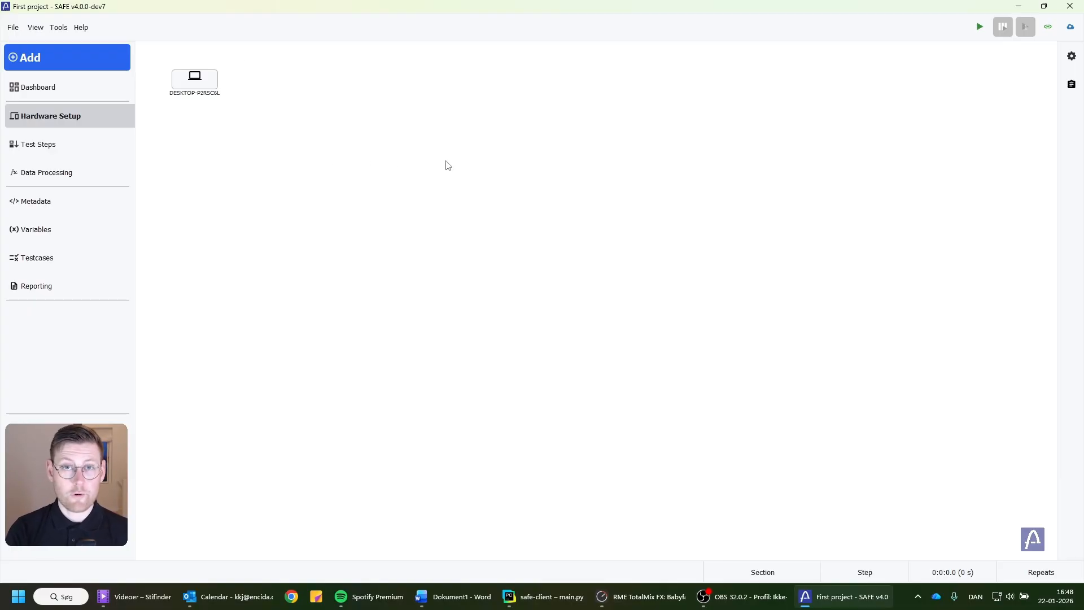
left_click(86, 149)
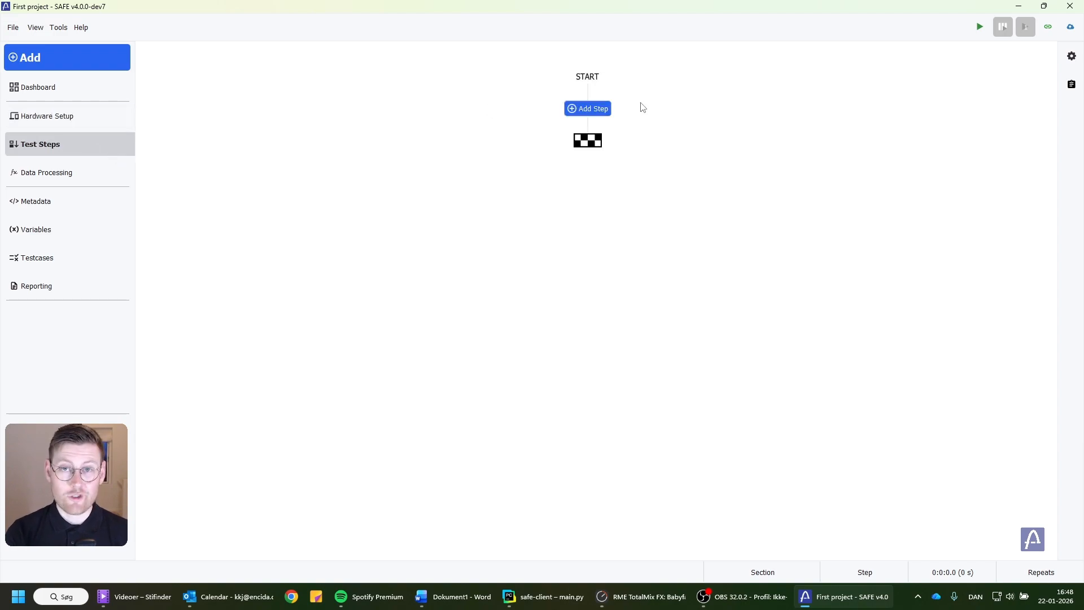
left_click(126, 176)
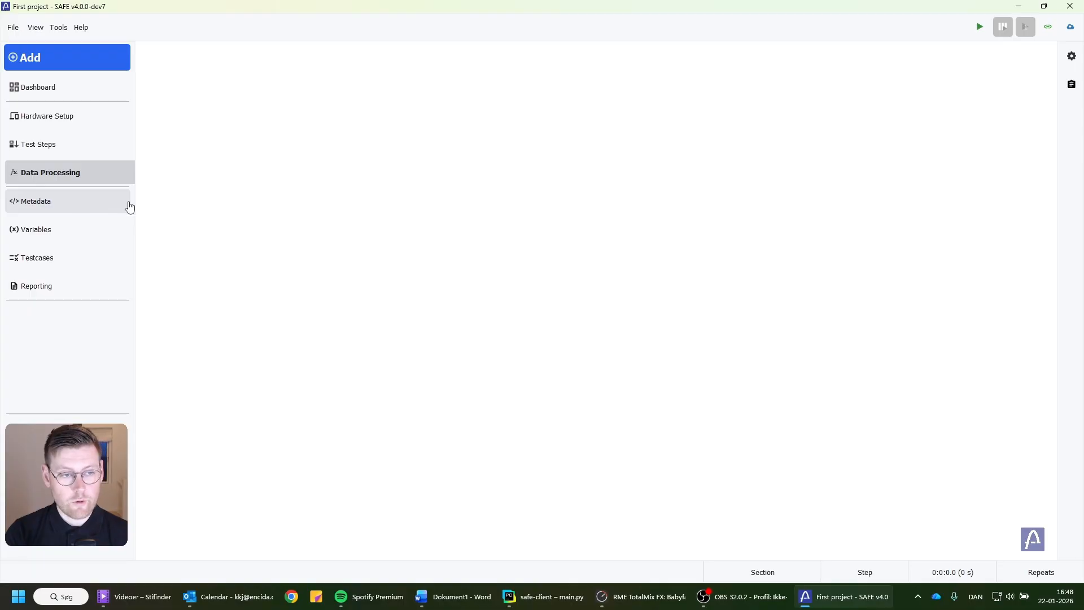
Add a metadata field, name it "Serial Number", and close the Metadata Editor.
left_click(52, 212)
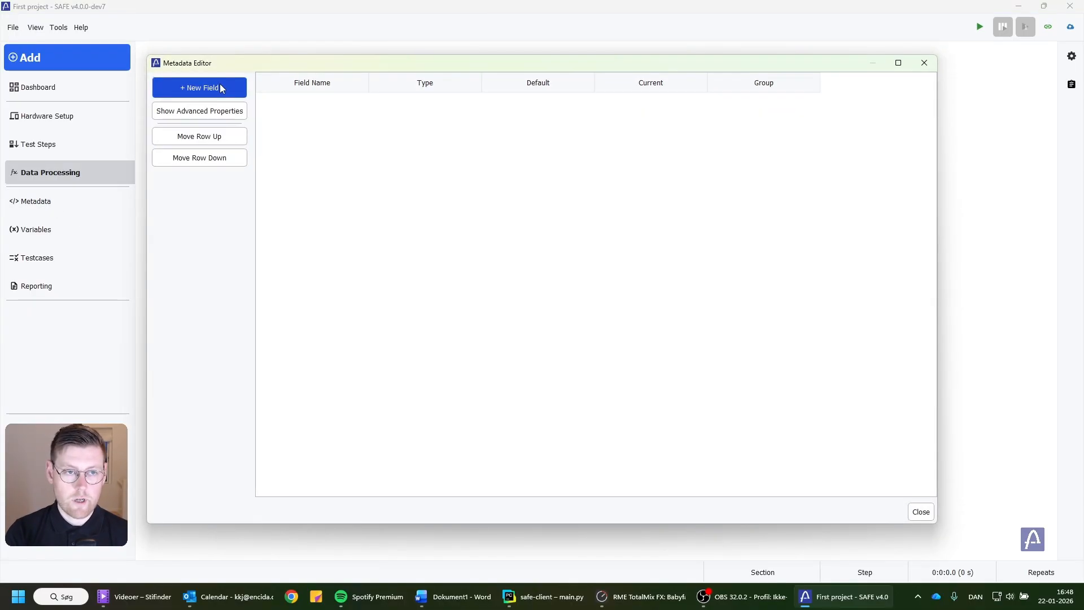
left_click(221, 87)
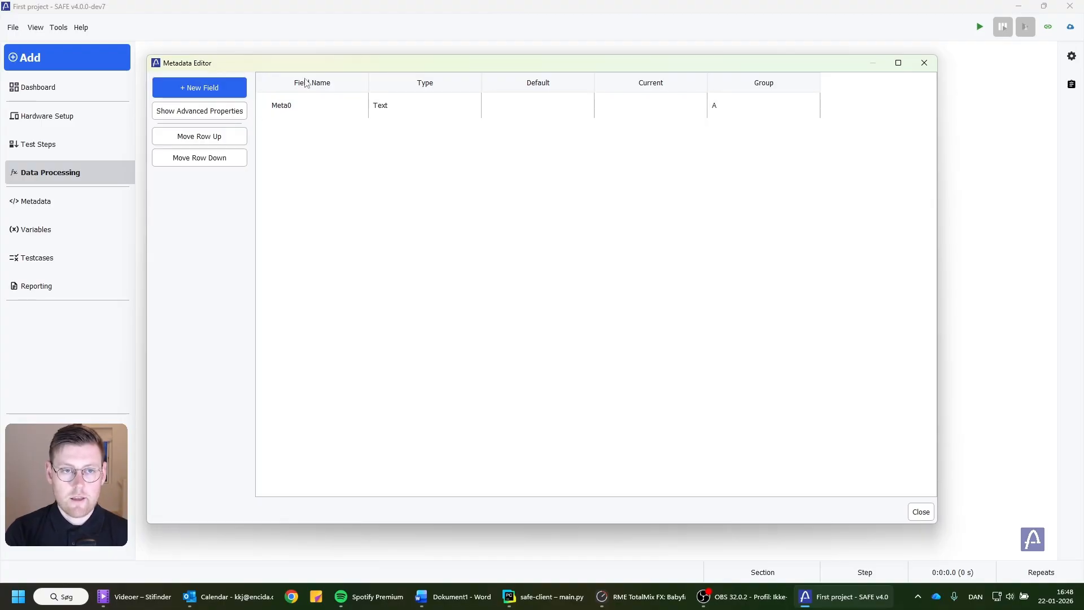
left_click(293, 106)
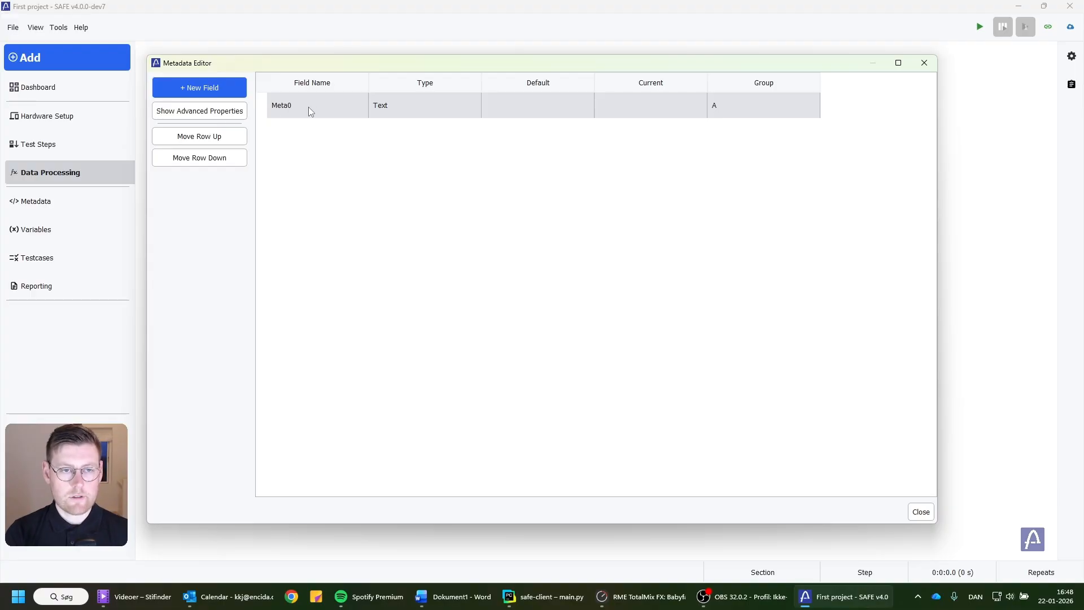
double_click(309, 108)
type("Seria")
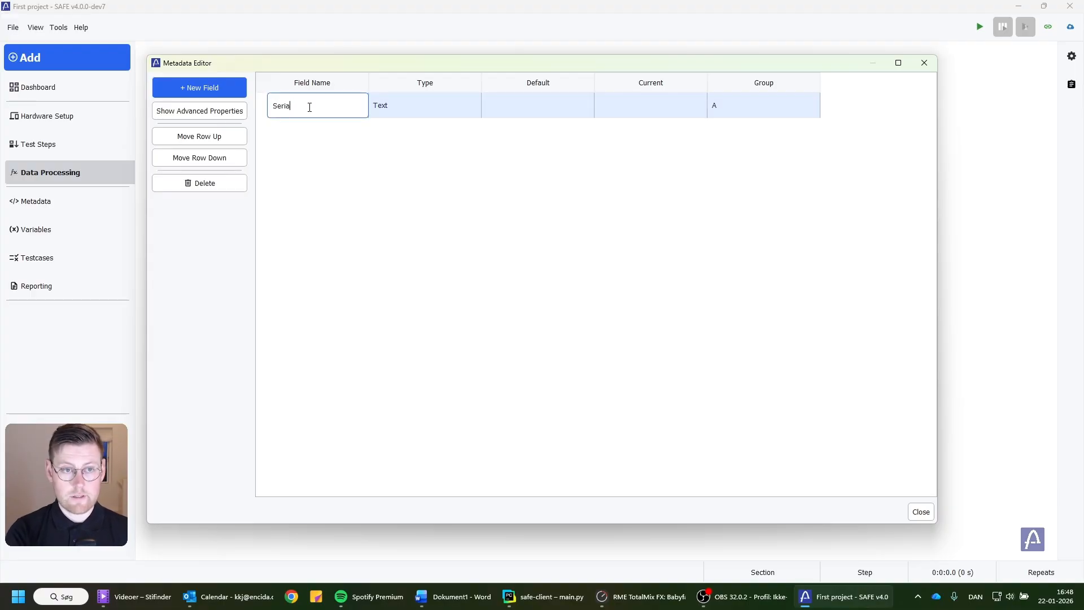
type("l Number")
key("Return")
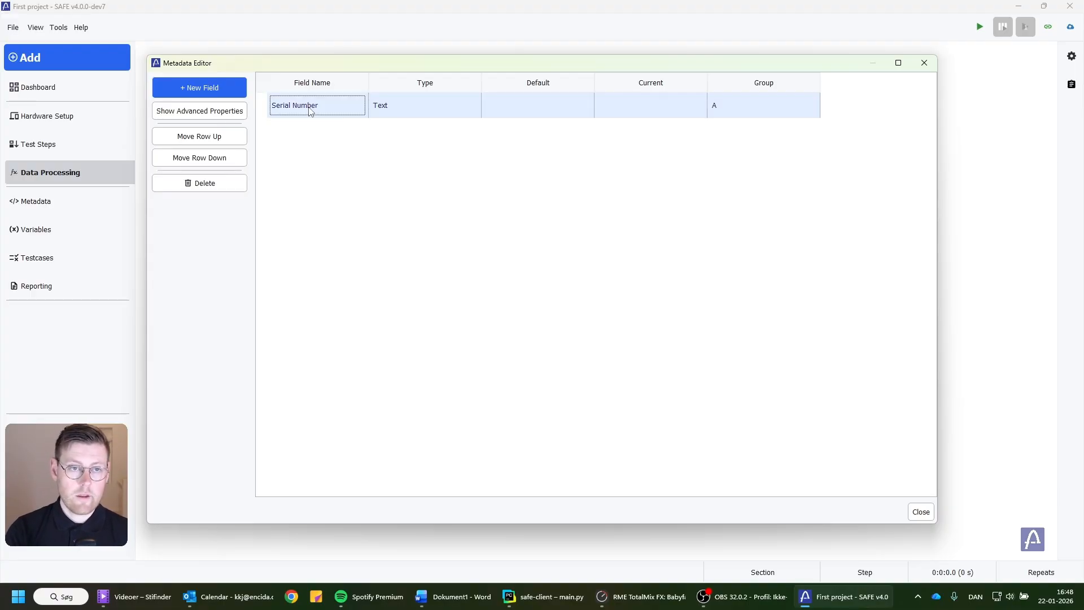
left_click(925, 63)
Look at the project's variables in the Variable Editor and close it.
left_click(49, 232)
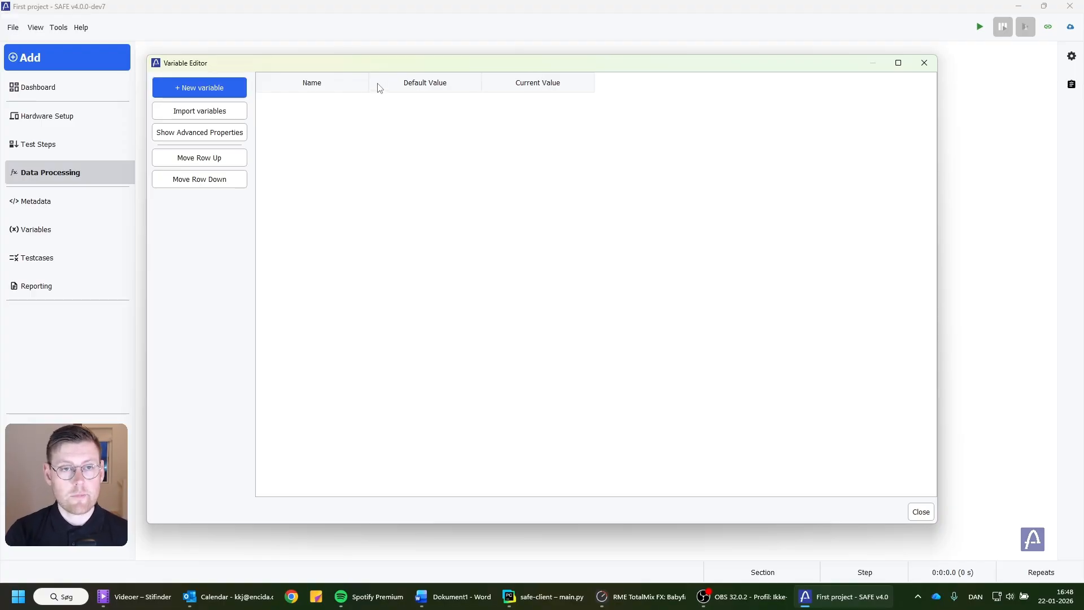
left_click(925, 63)
Add a new testcase to the project and name it "Testcase Temp".
left_click(51, 264)
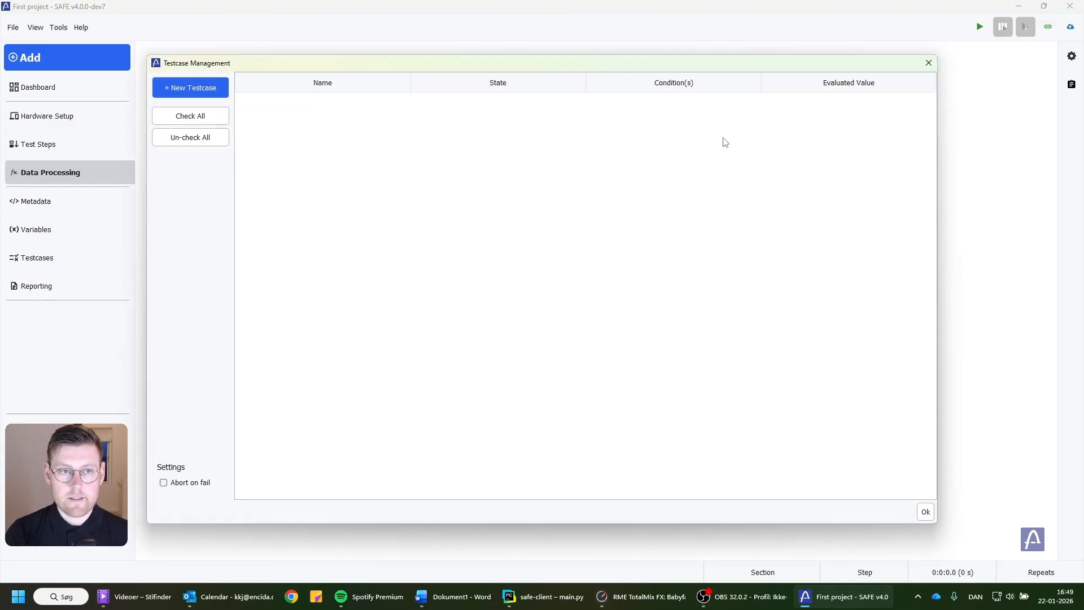
left_click(175, 91)
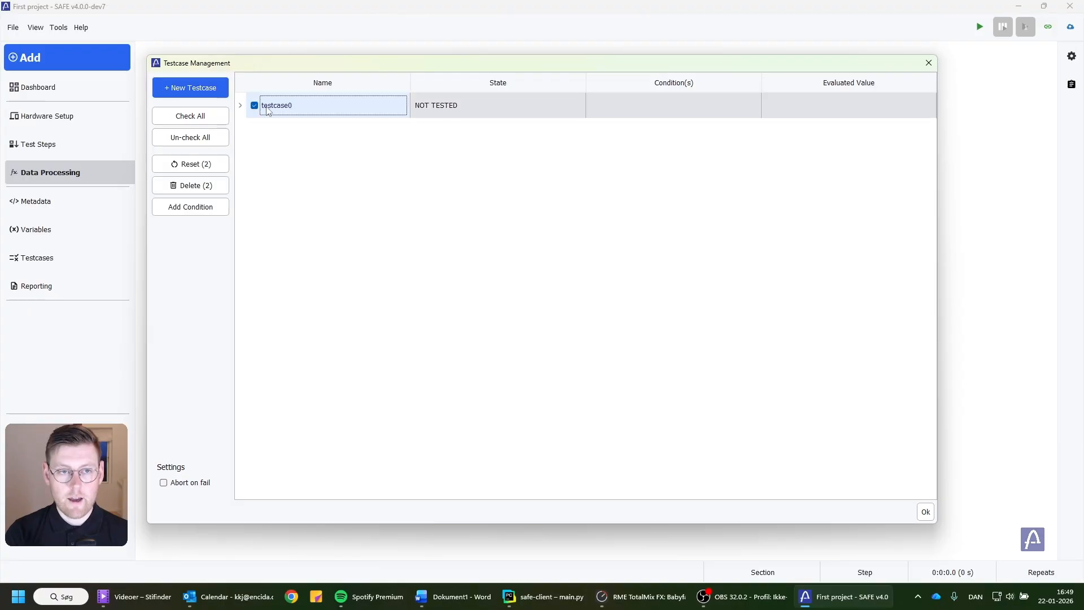
double_click(303, 108)
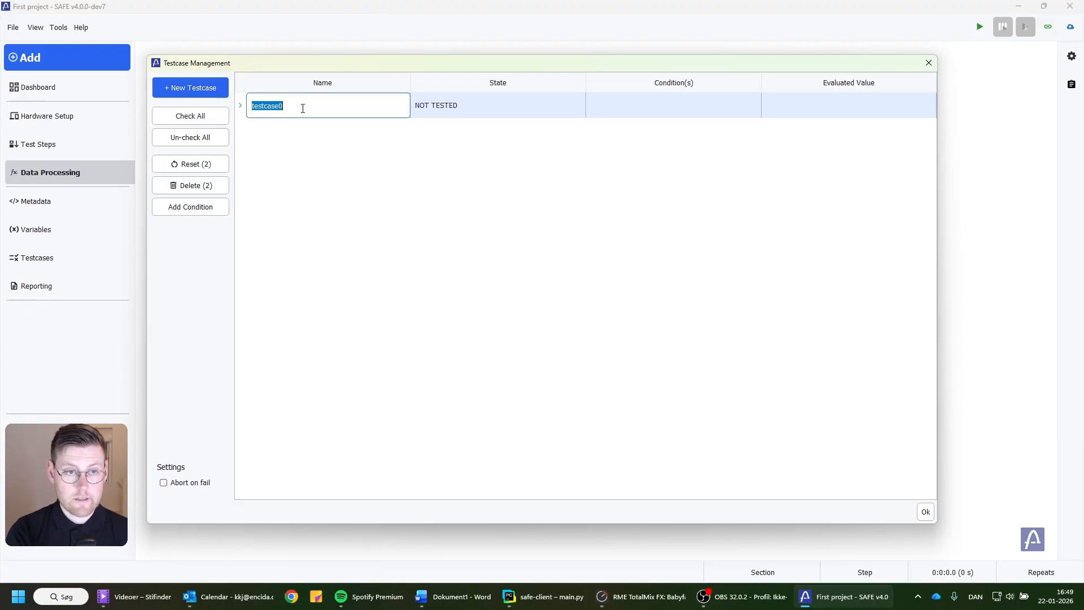
type("Testcas")
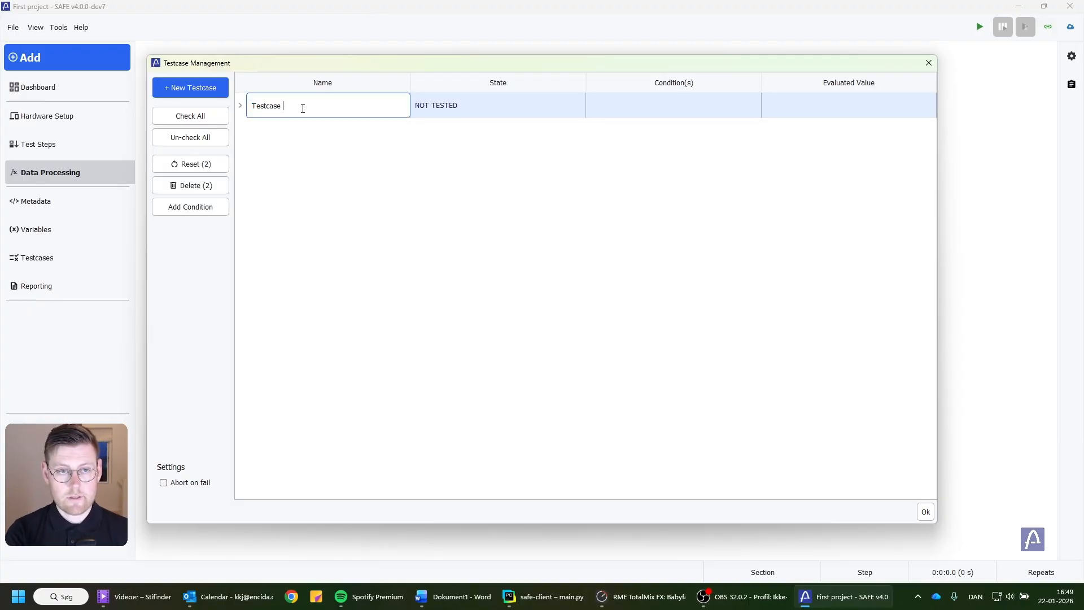
type("e Temp")
key("Return")
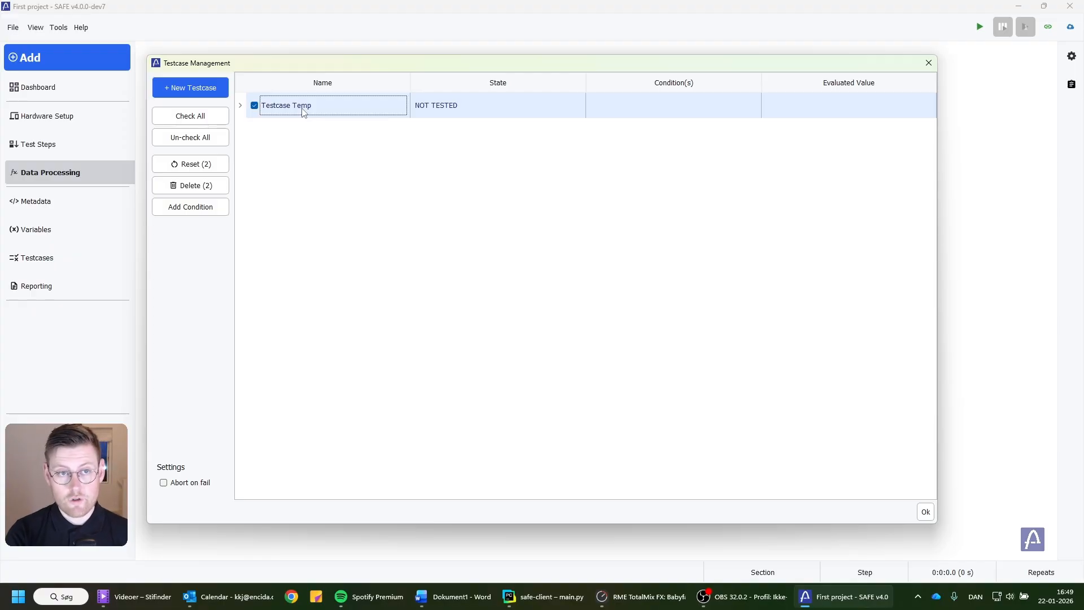
Rename the condition under Testcase Temp as "Maximum temperature" and close the testcase management window.
left_click(240, 107)
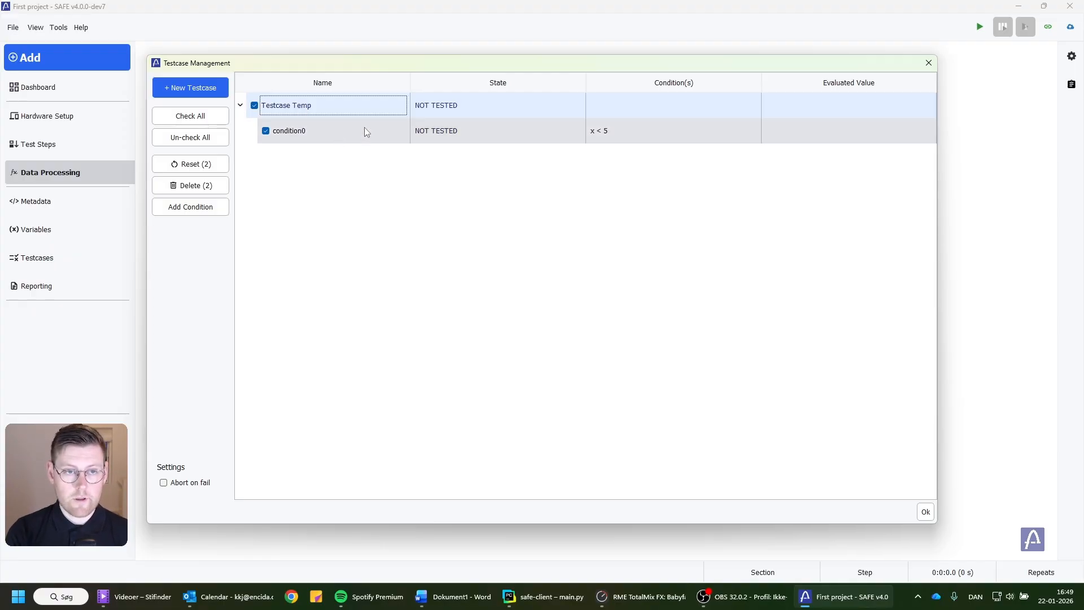
left_click(329, 131)
left_click(328, 131)
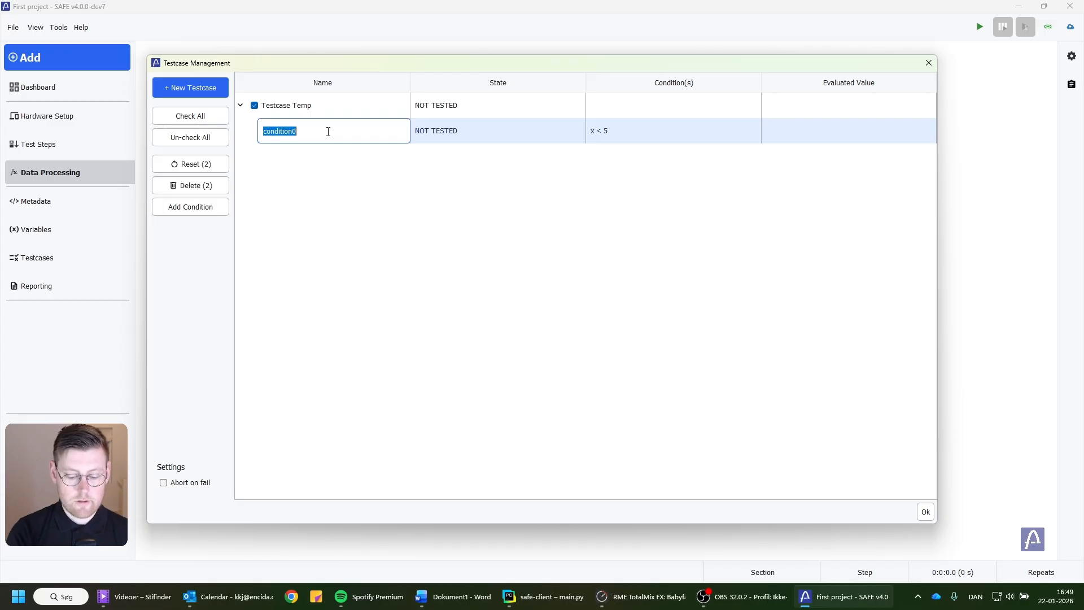
type("Maxim")
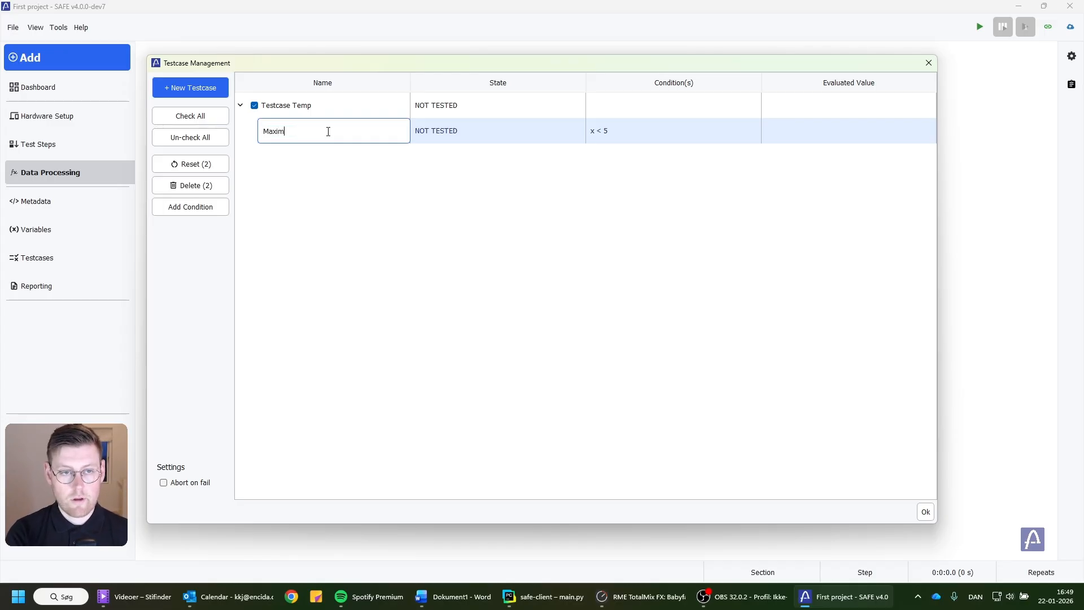
type("um temperature")
key("Return")
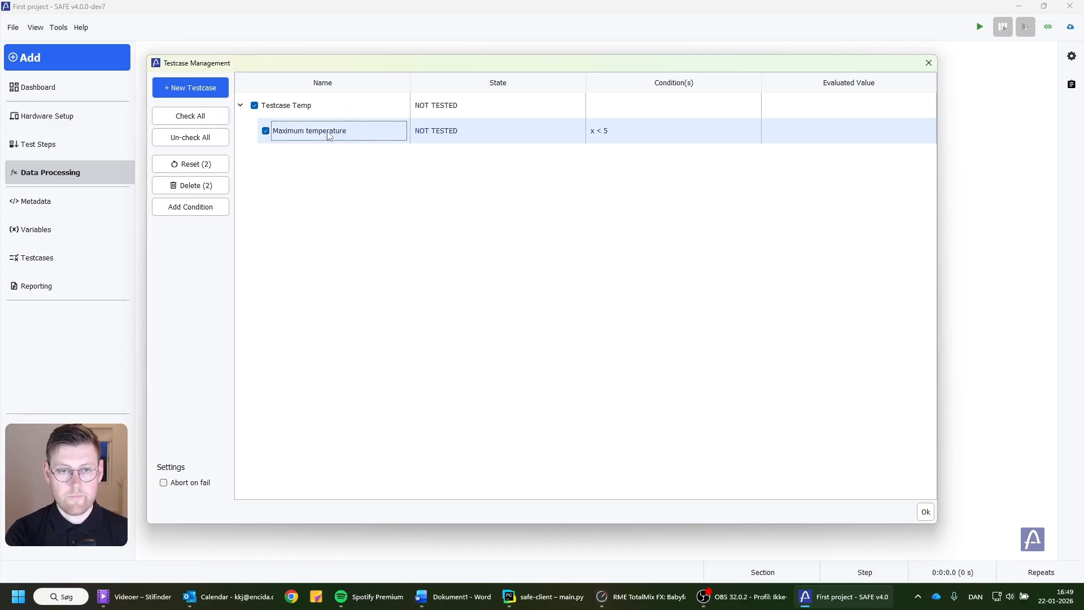
left_click(928, 63)
Look over the Excel report export settings and close the editor.
left_click(56, 294)
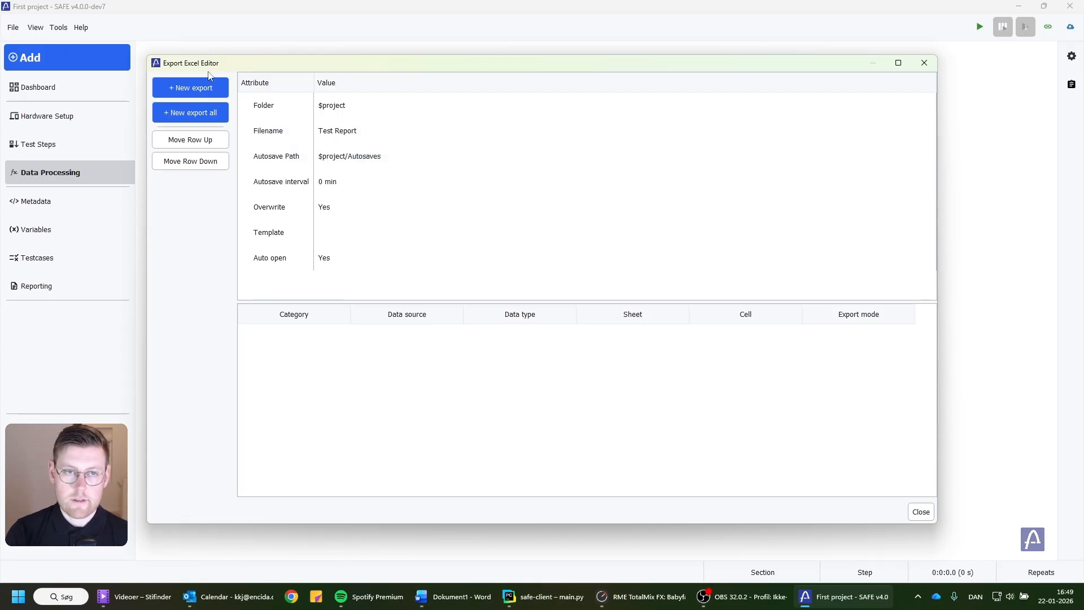
left_click(925, 63)
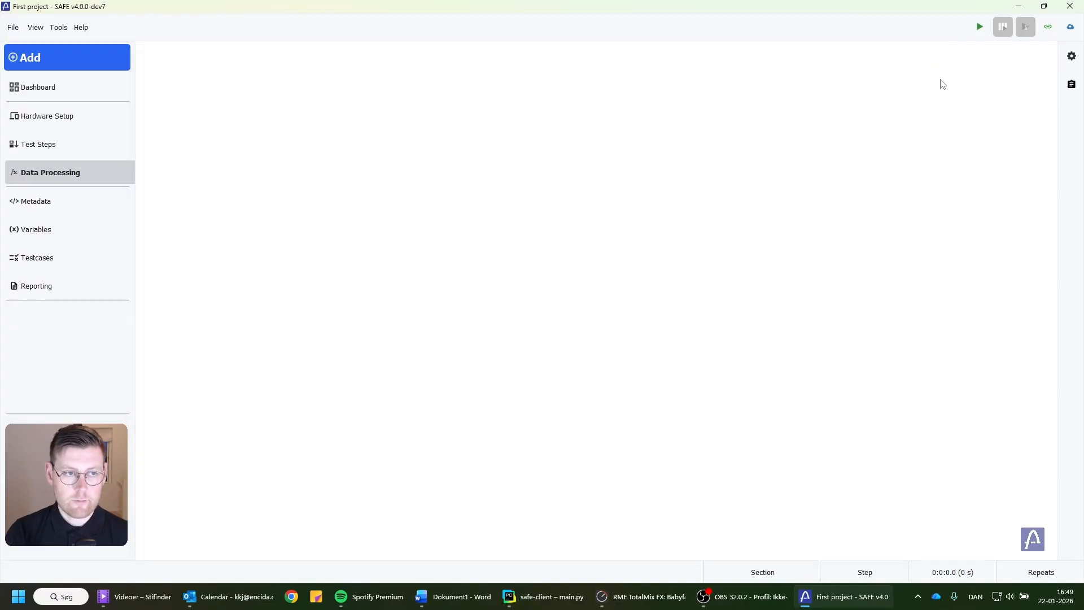
Add a ModBus (RTU) hardware interface to the hardware setup and place its block below and to the right of the desktop block.
left_click(63, 127)
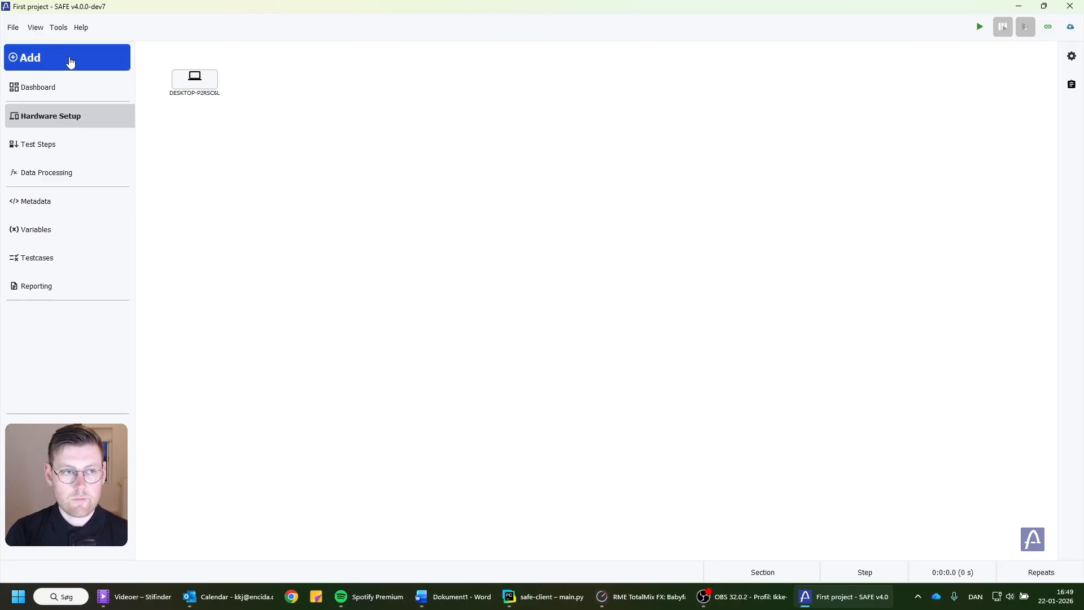
left_click(25, 62)
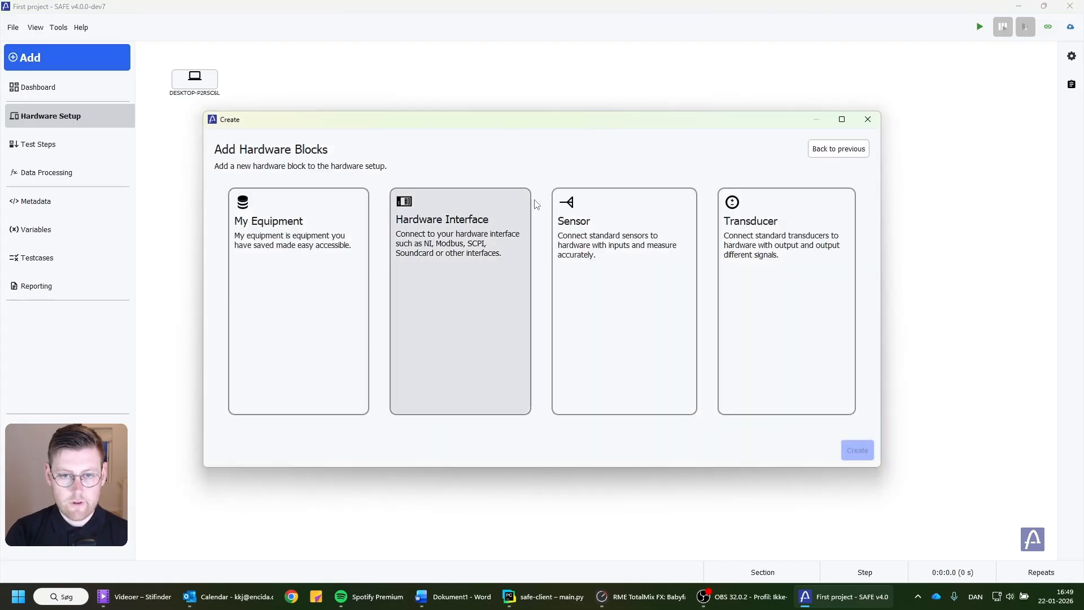
left_click(444, 244)
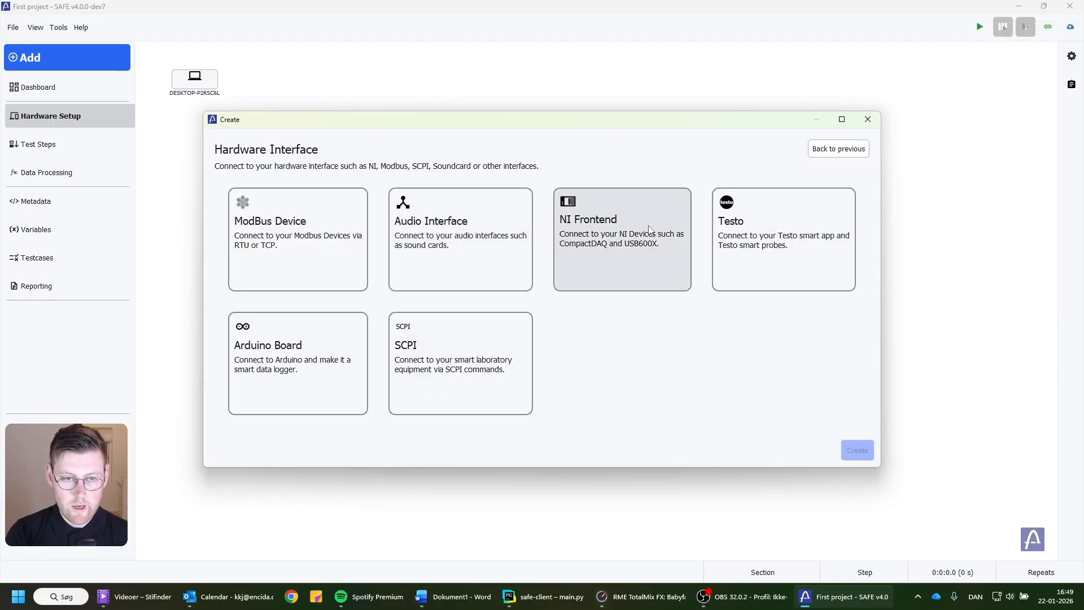
left_click(277, 236)
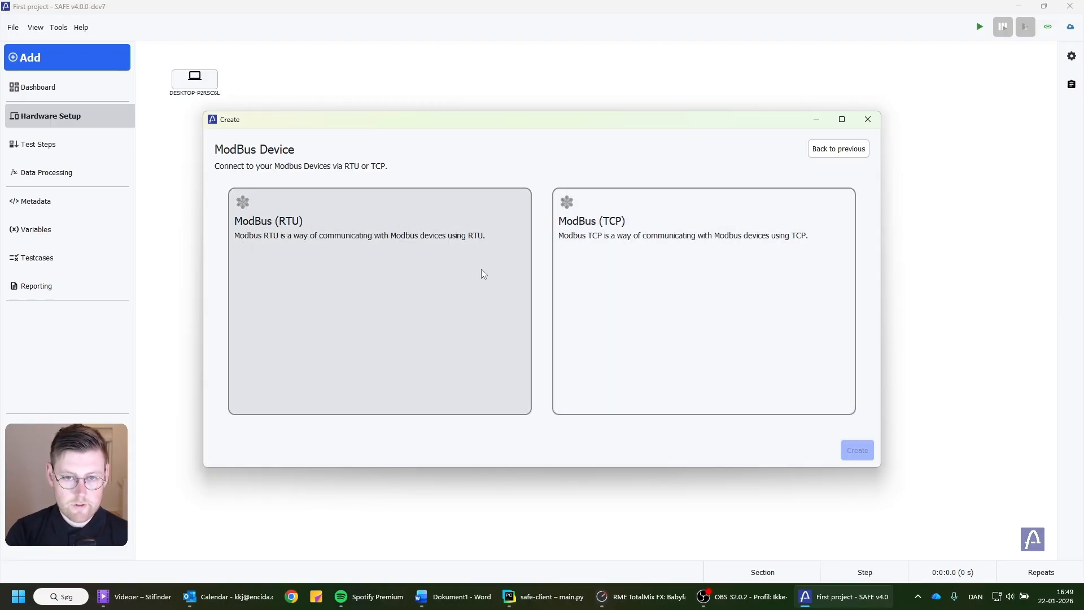
left_click(255, 230)
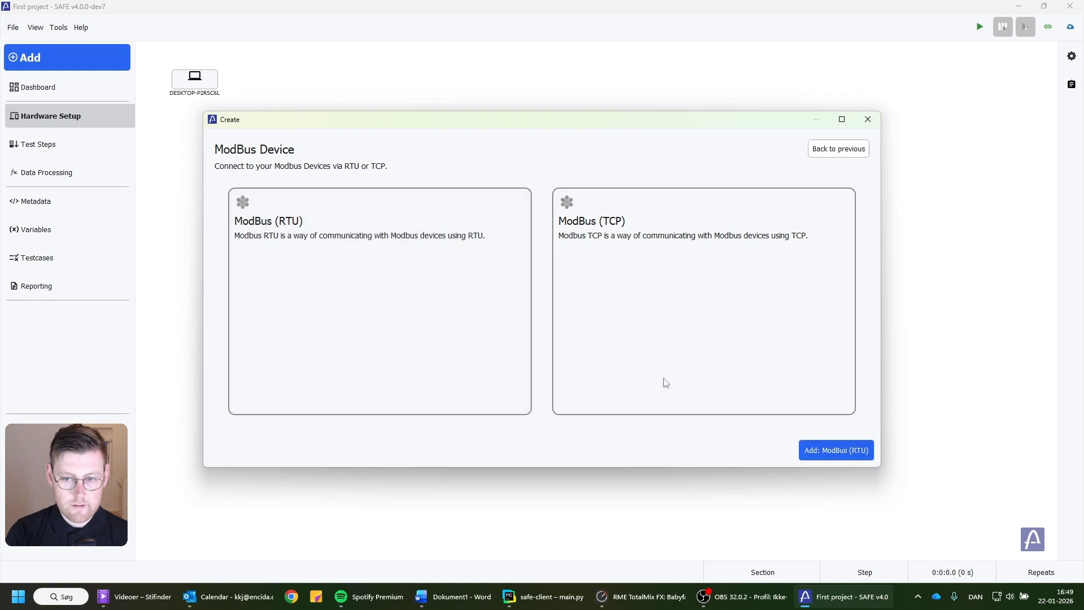
left_click(855, 455)
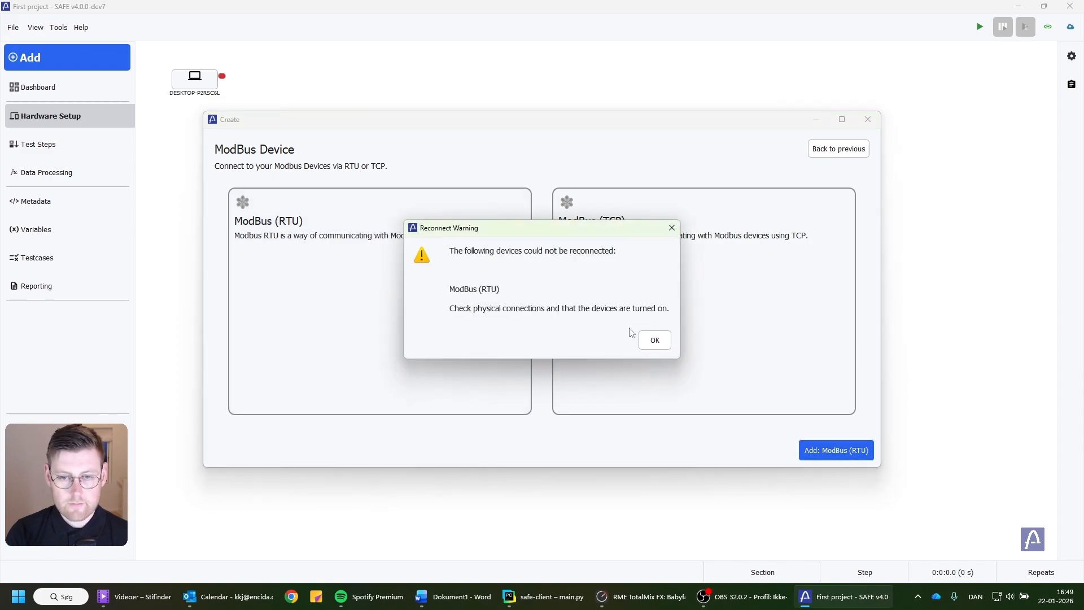
left_click(652, 339)
left_click_drag(630, 308, 457, 182)
Add a new command to the ModBus (RTU) device and name it "Temp Reading 1".
double_click(457, 182)
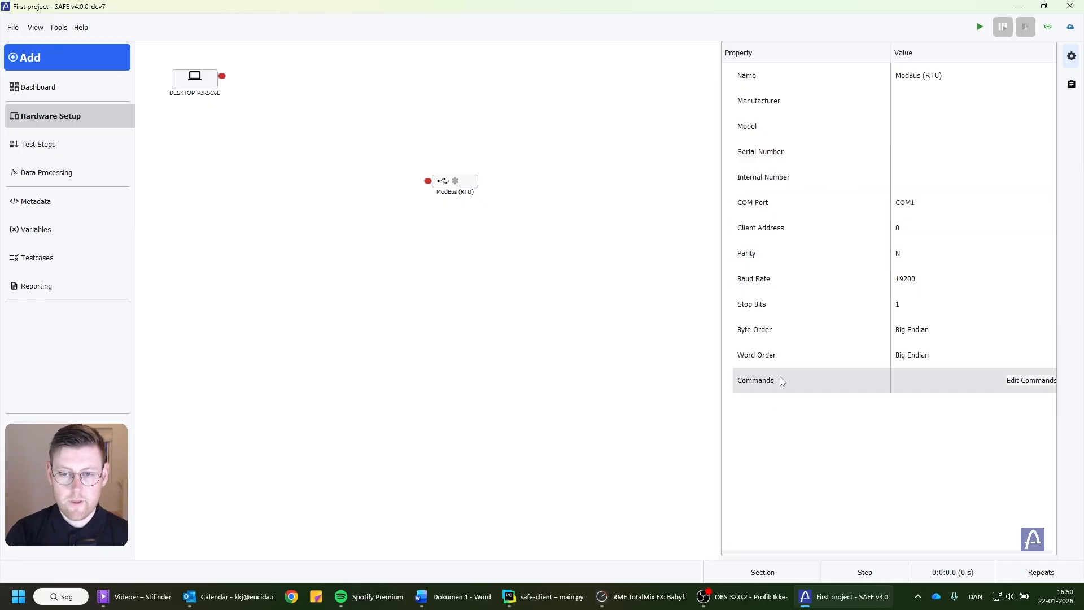
left_click(1003, 383)
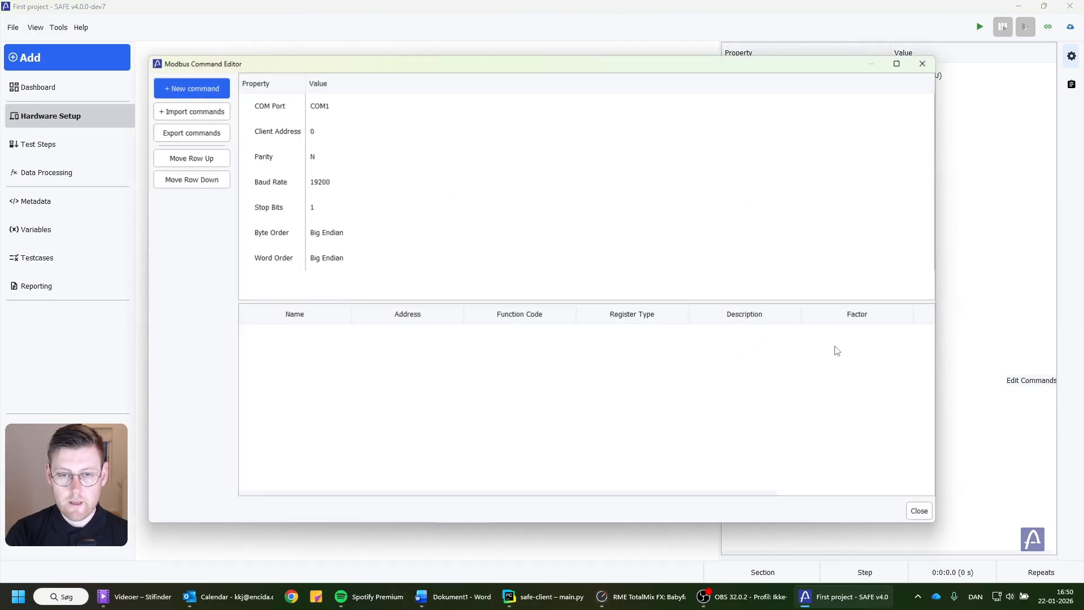
left_click(189, 91)
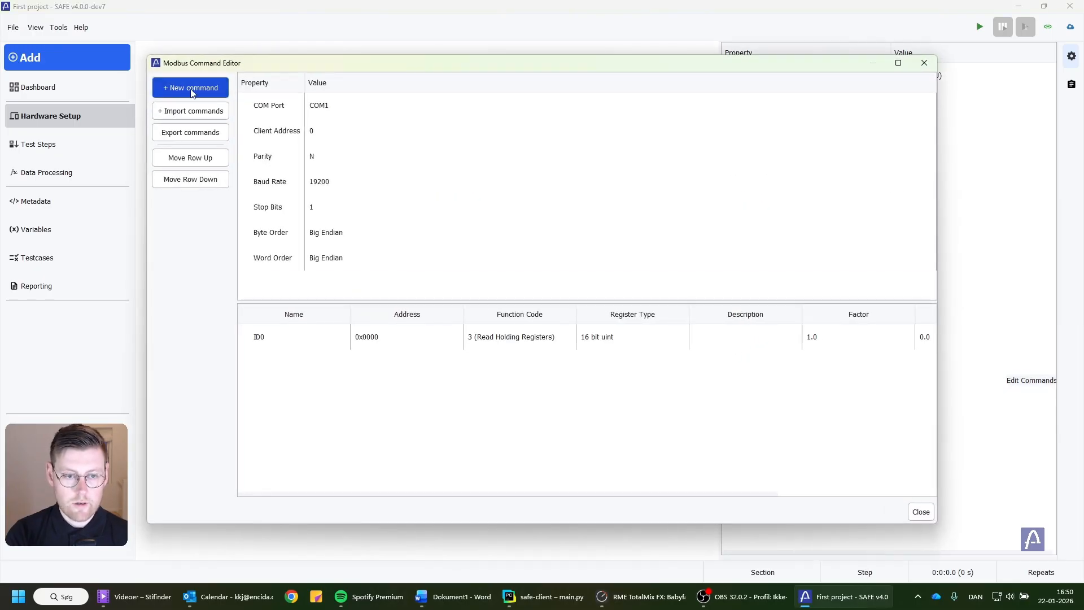
type("Temp Rea")
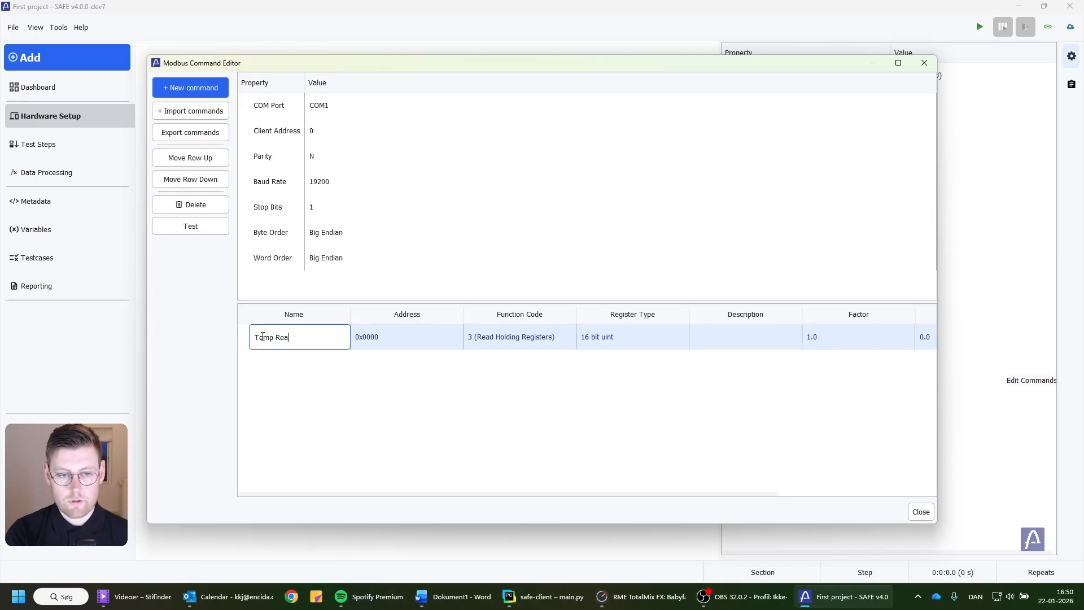
type("ding 1")
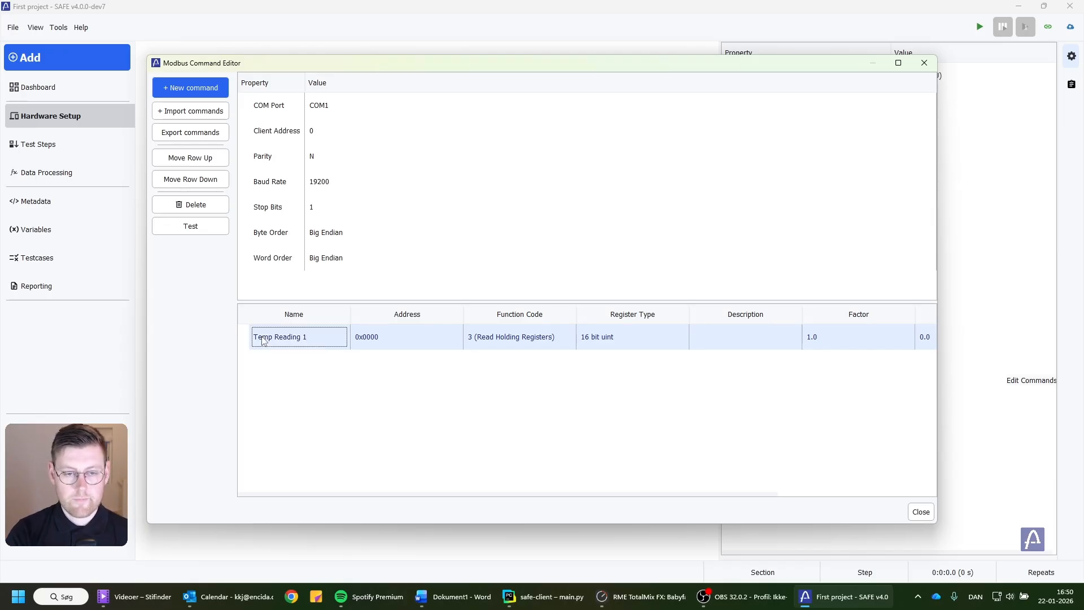
Set the Temp Reading 1 command's address to 0x0001 and its register type to 16 bit int, and close the command editor.
double_click(411, 335)
left_click(400, 336)
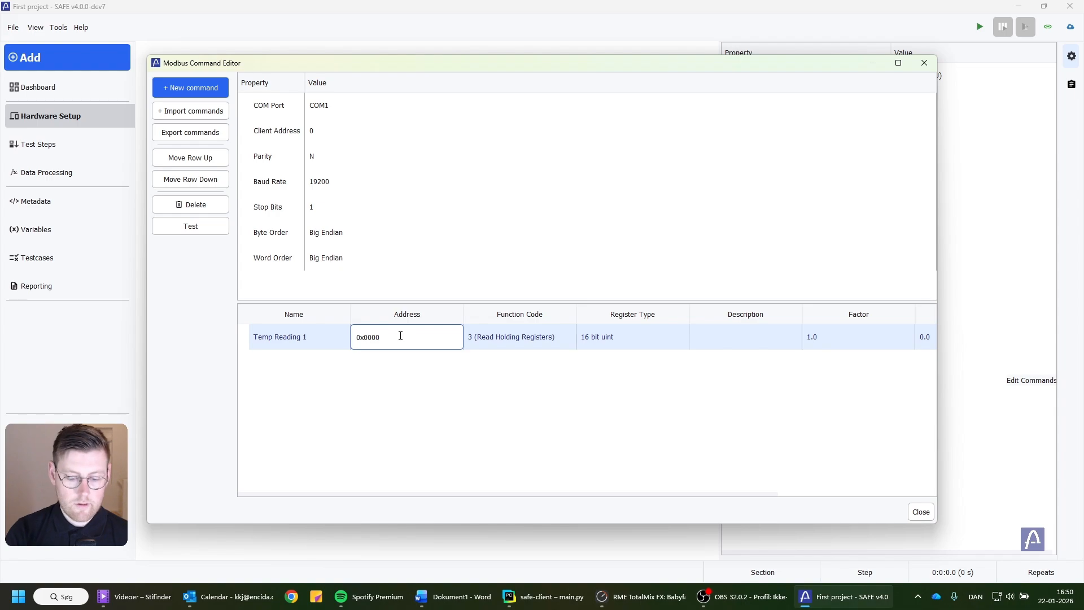
key("Return")
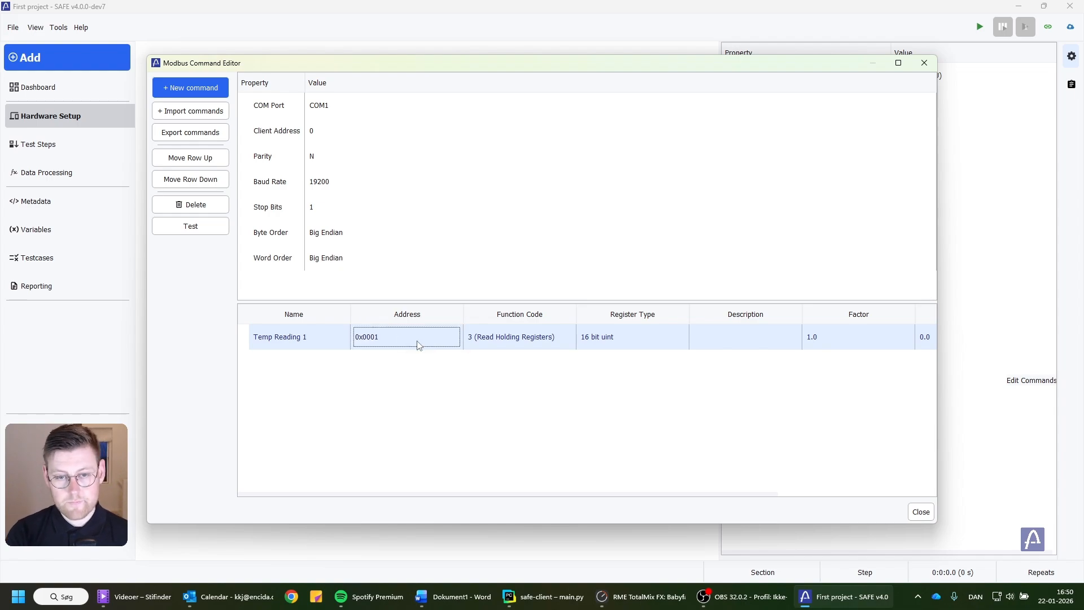
double_click(604, 343)
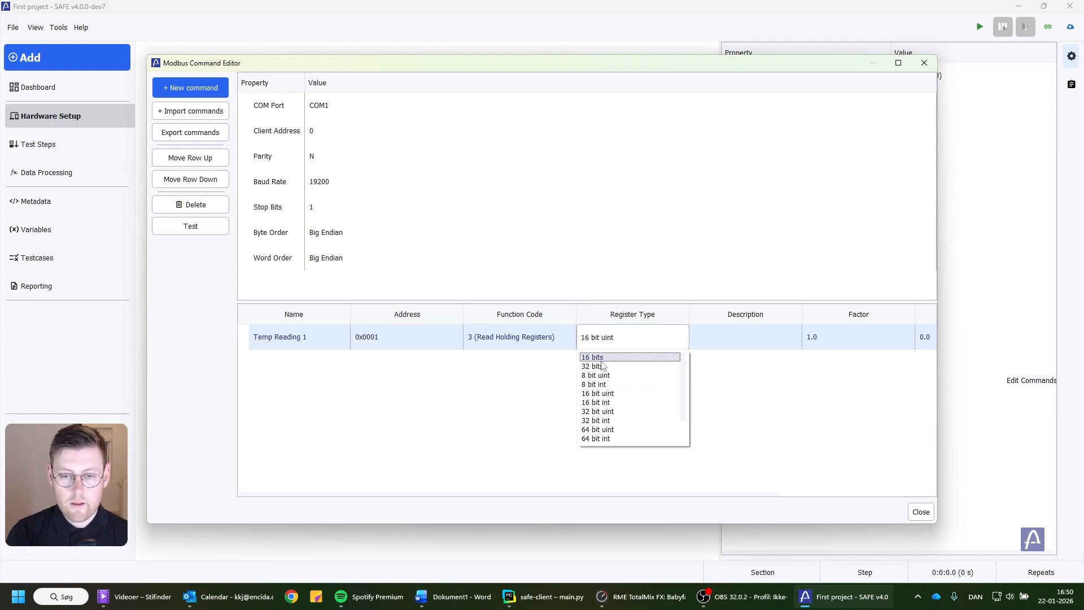
left_click(609, 406)
mouse_move(838, 337)
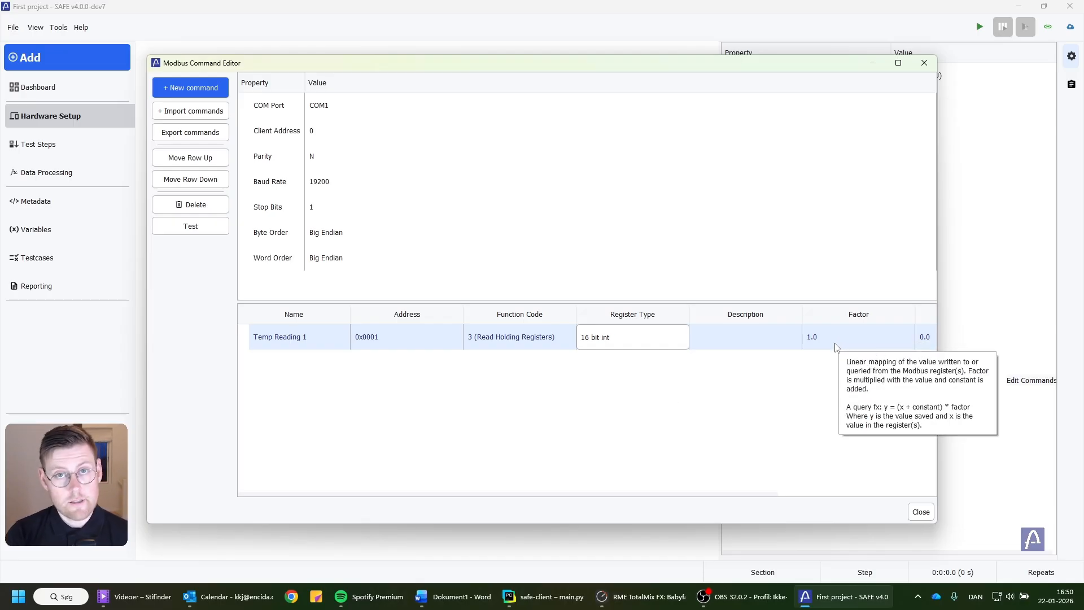
left_click(921, 512)
left_click_drag(446, 184, 285, 222)
Add a basic step to the empty test step sequence.
left_click(70, 149)
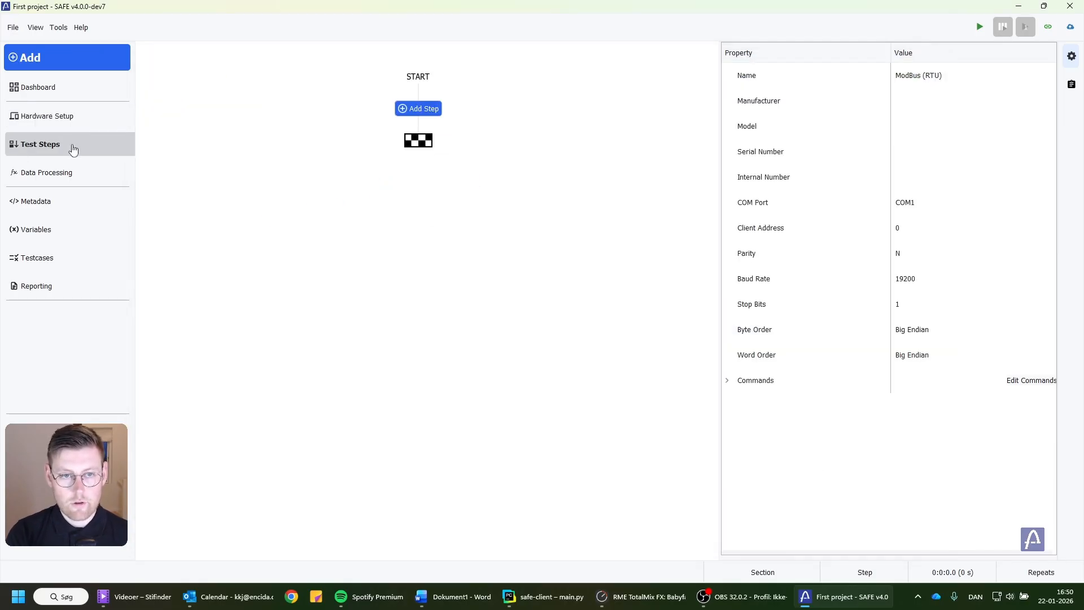
left_click(413, 112)
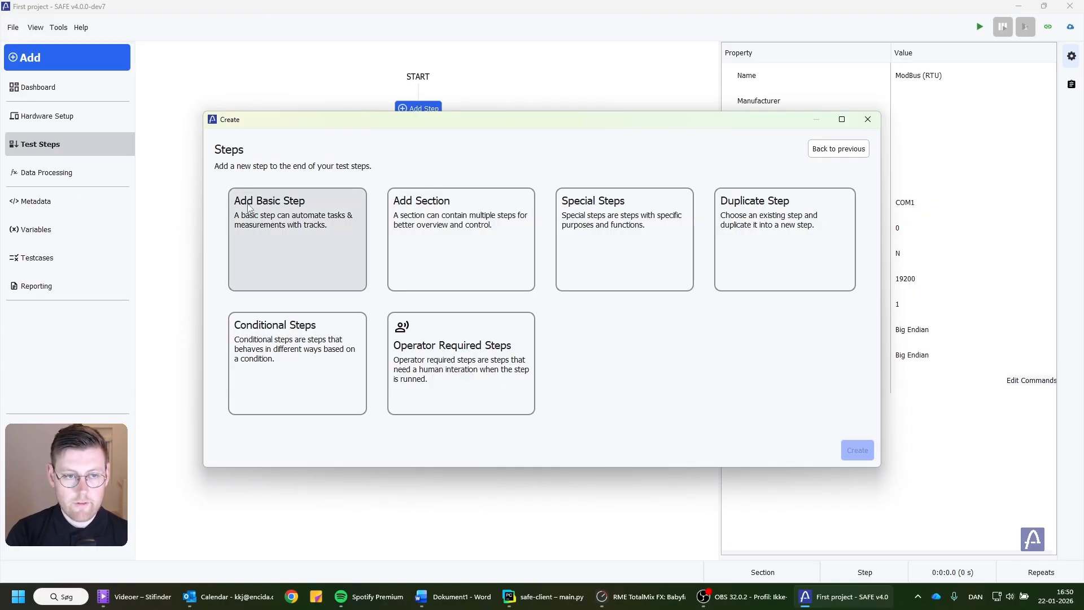
left_click(298, 240)
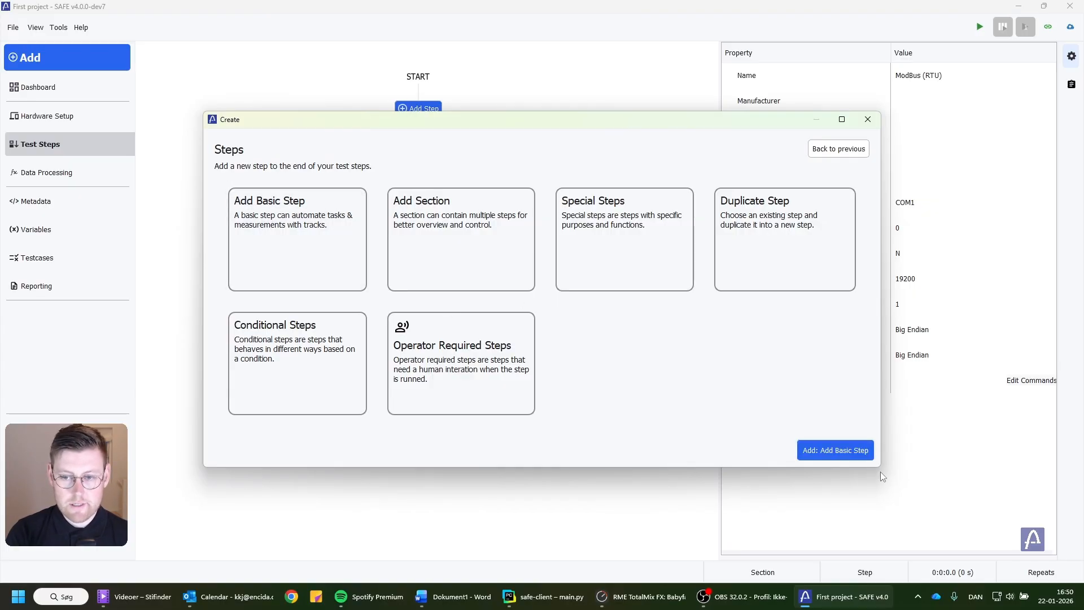
left_click(833, 452)
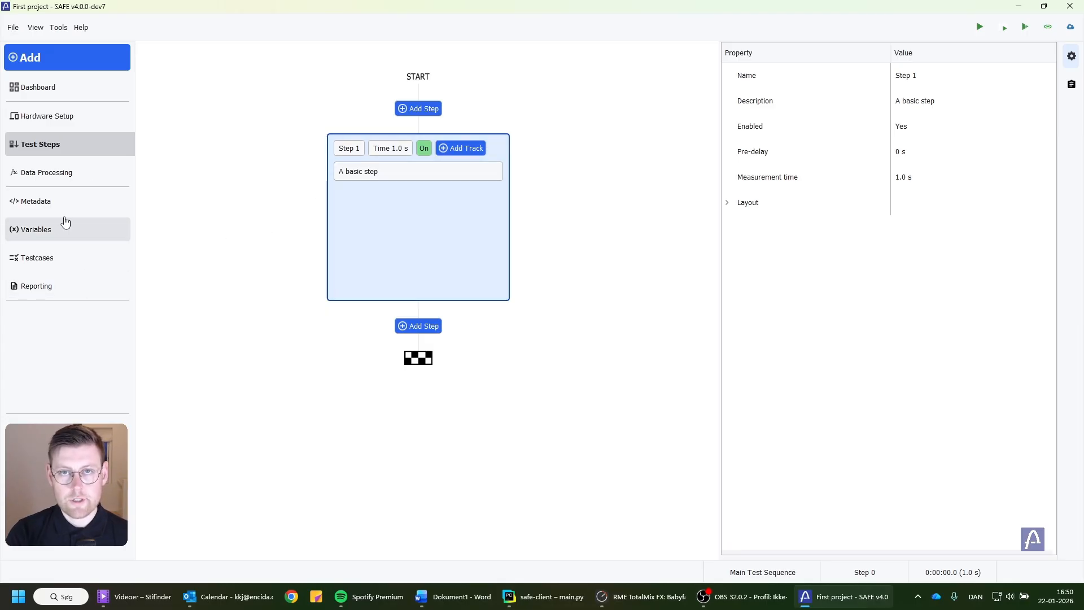
Add a ModBus Query track to Step 1 and assign the Temp Reading 1 command to it.
mouse_move(413, 173)
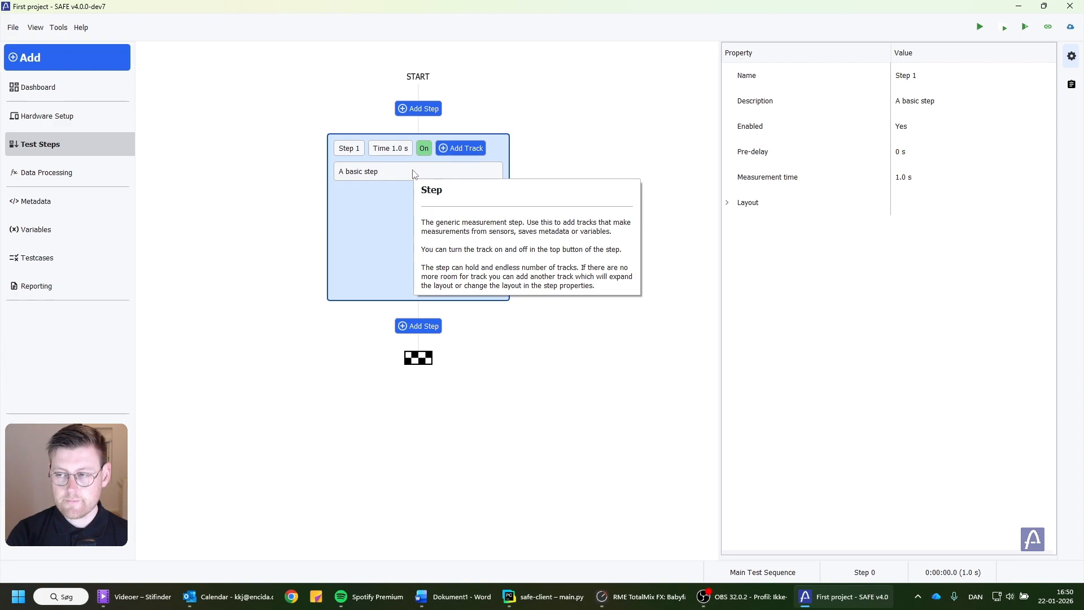
left_click(454, 149)
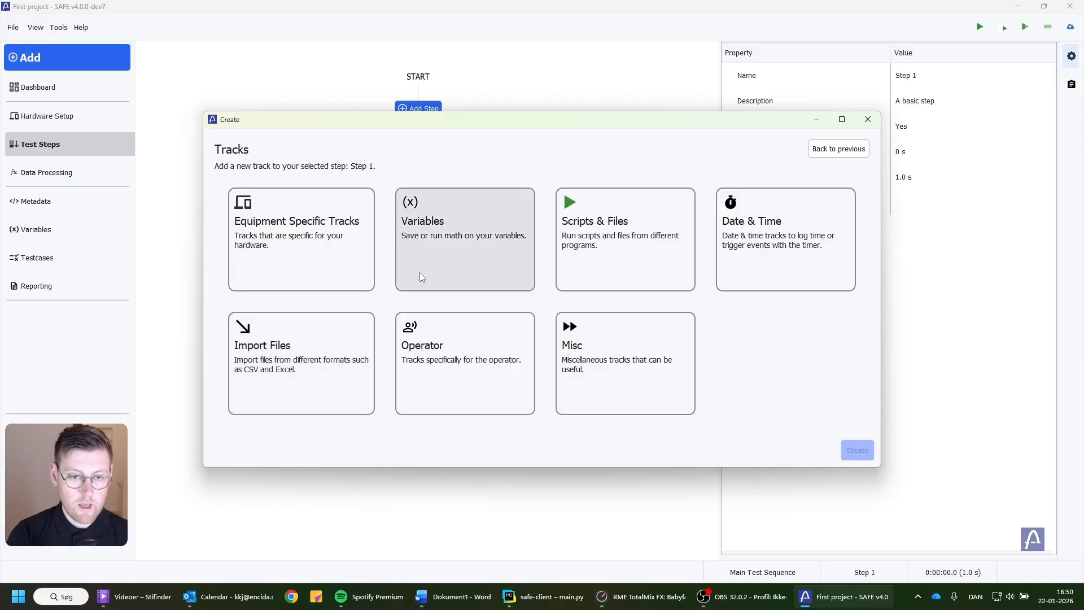
left_click(273, 227)
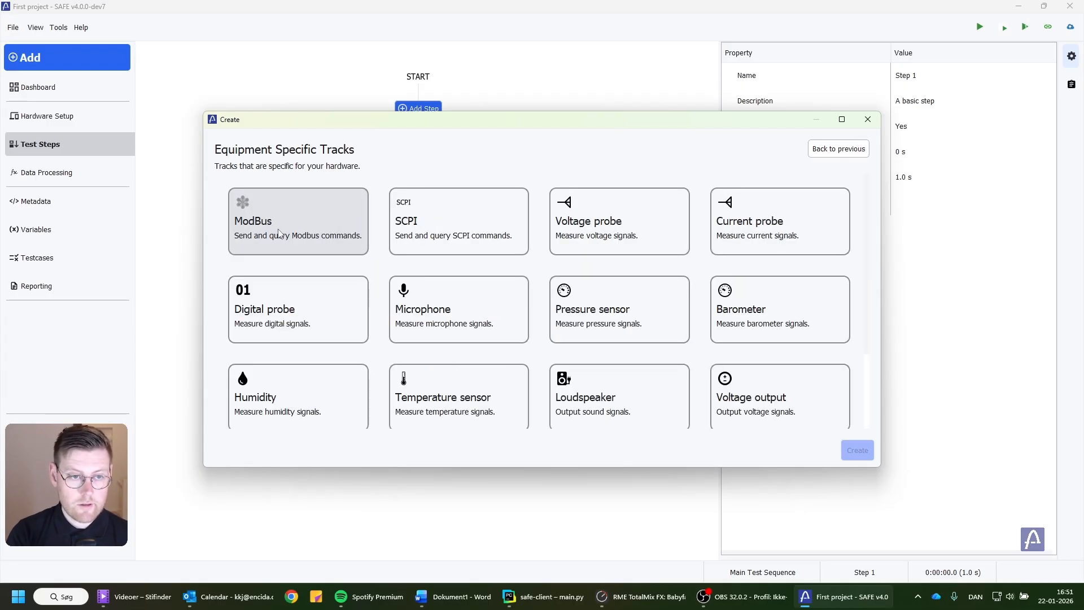
left_click(276, 222)
left_click(609, 272)
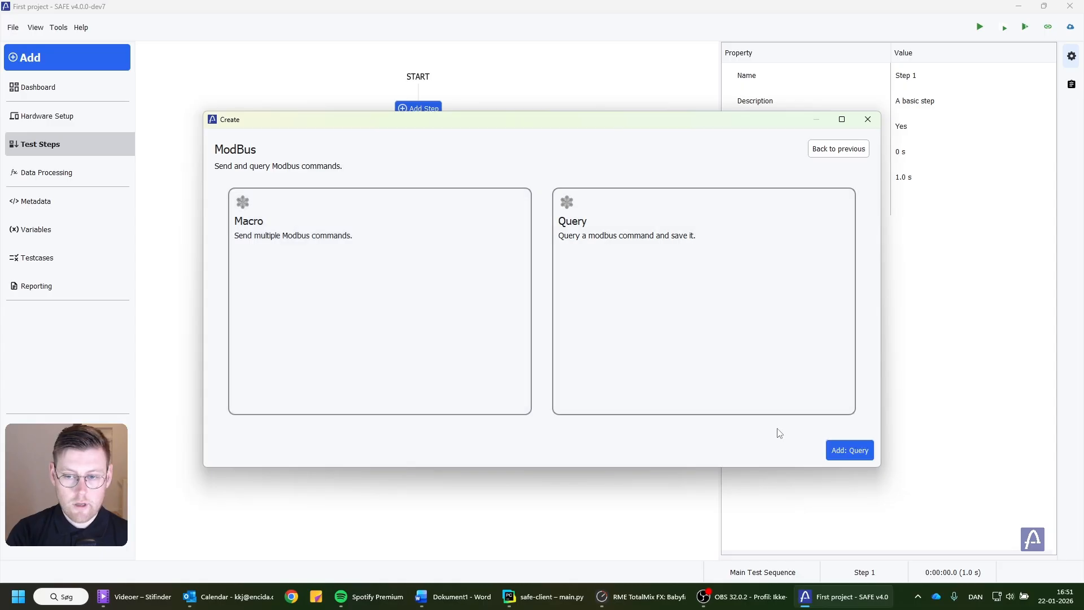
left_click(856, 450)
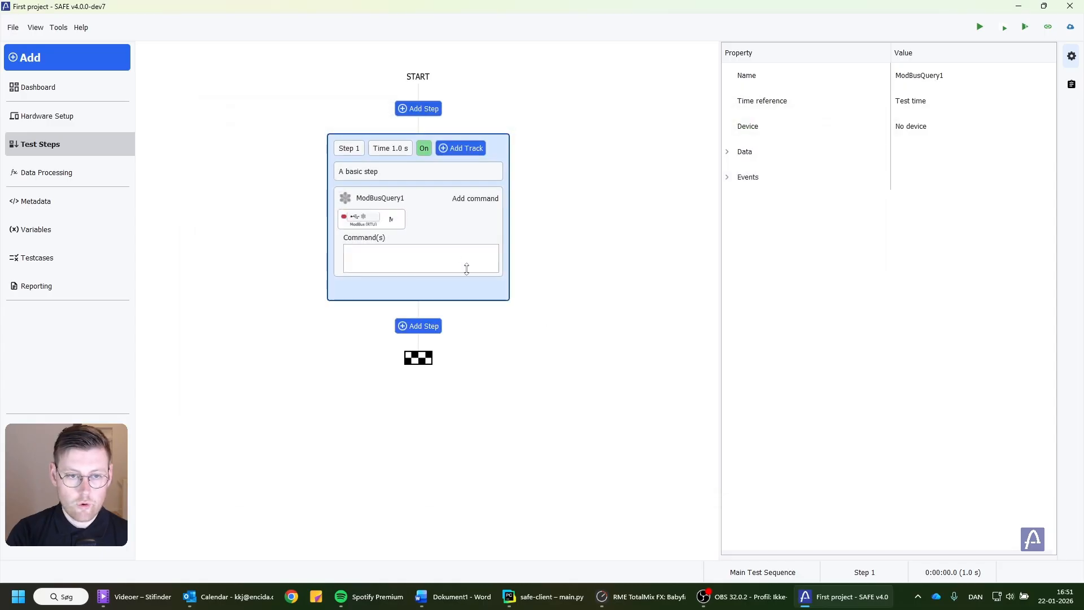
left_click(473, 199)
left_click(489, 214)
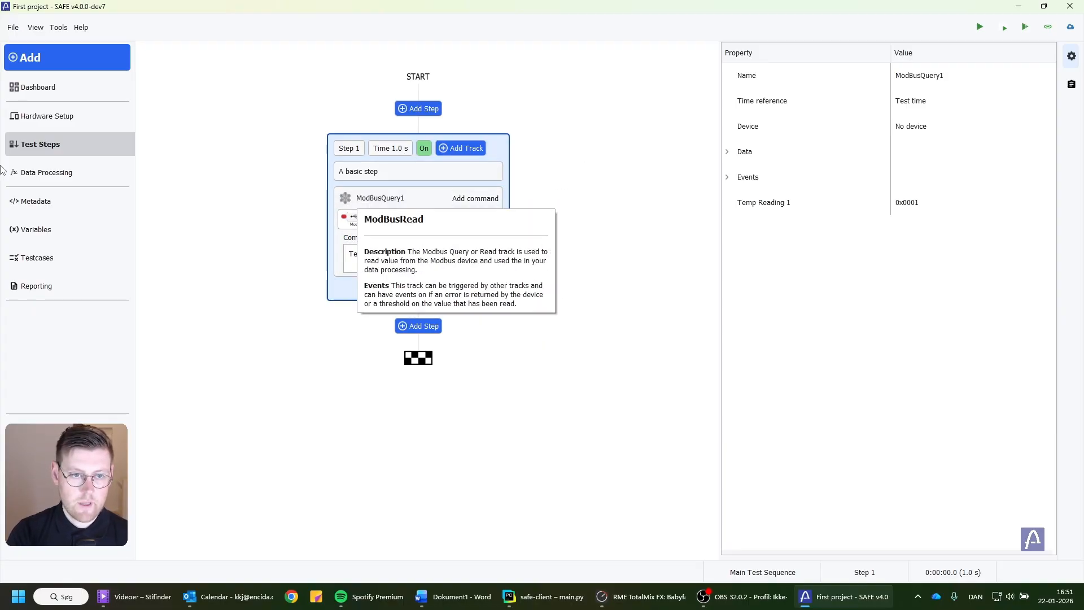
Add a Repeater block to the data processing and connect it to the output of ModBusQuery1.
left_click(34, 172)
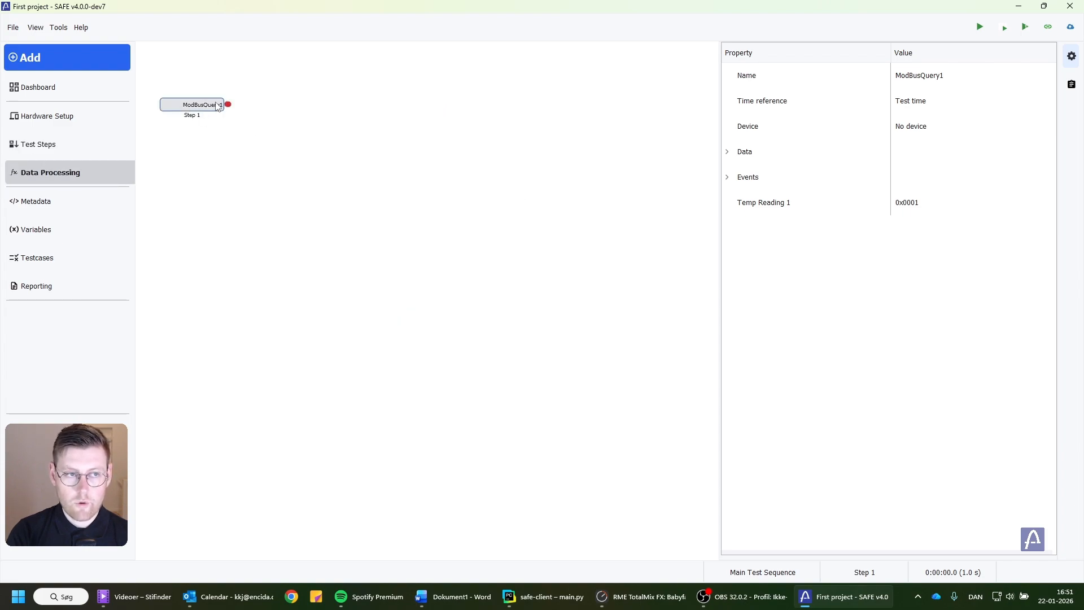
left_click(50, 57)
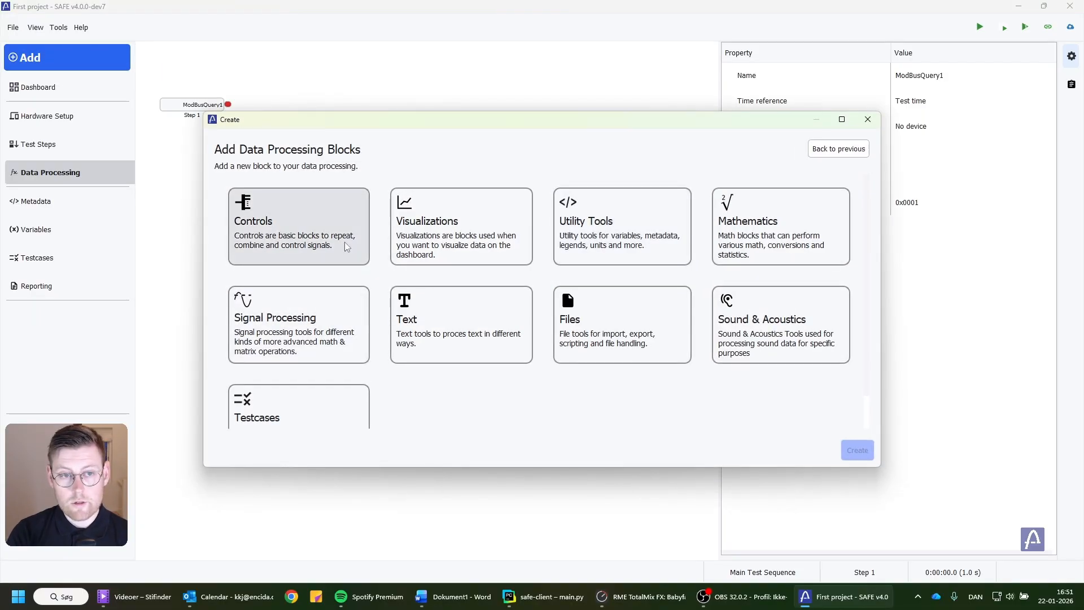
left_click(300, 223)
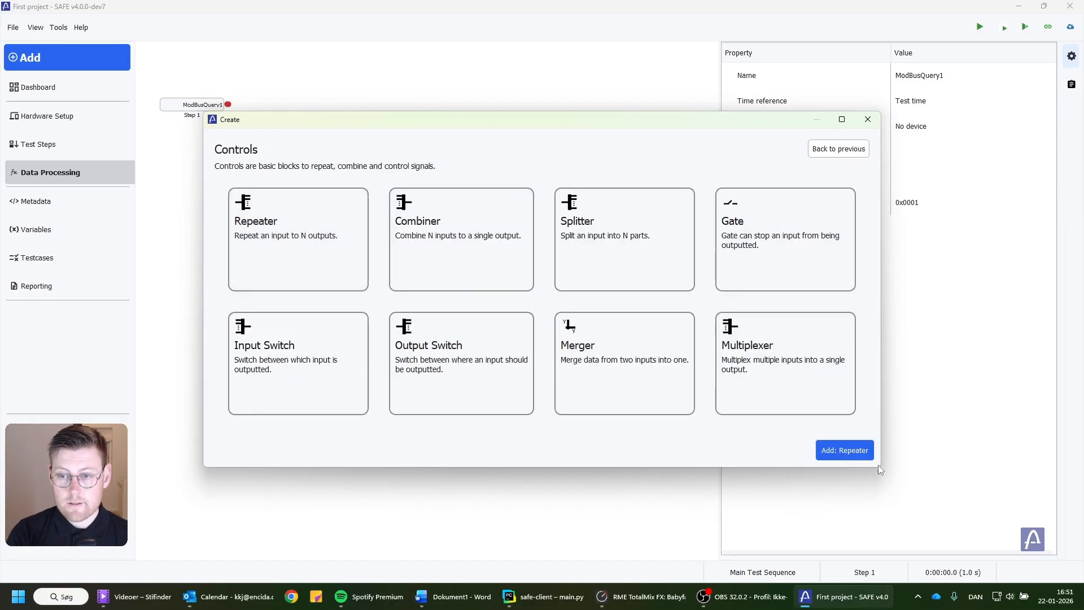
left_click(844, 450)
left_click_drag(453, 317, 285, 120)
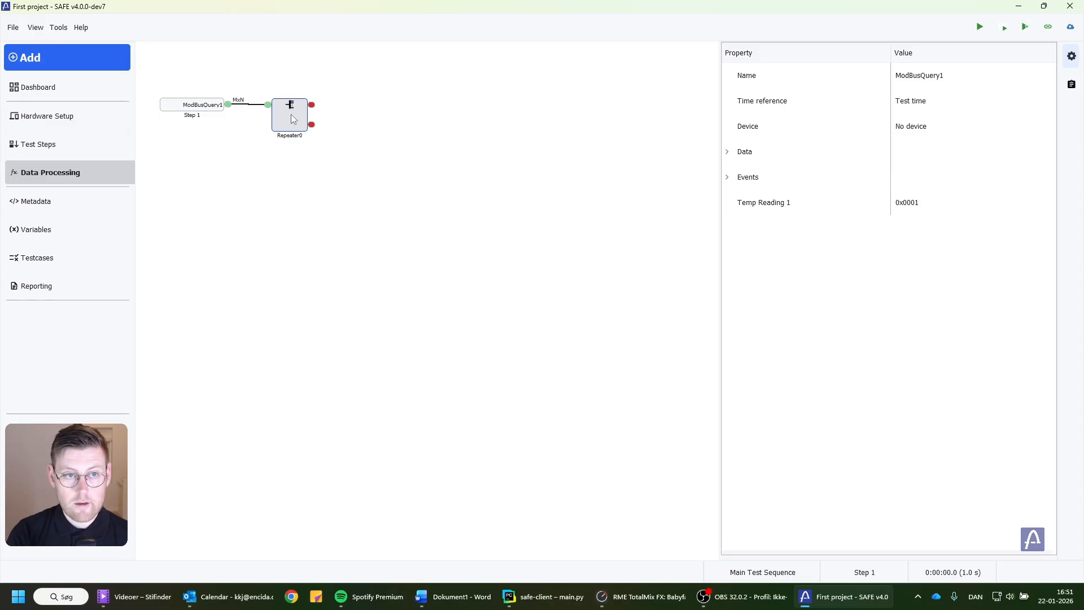
Add a Graph visualization block and connect it to the Repeater's upper output.
left_click(107, 63)
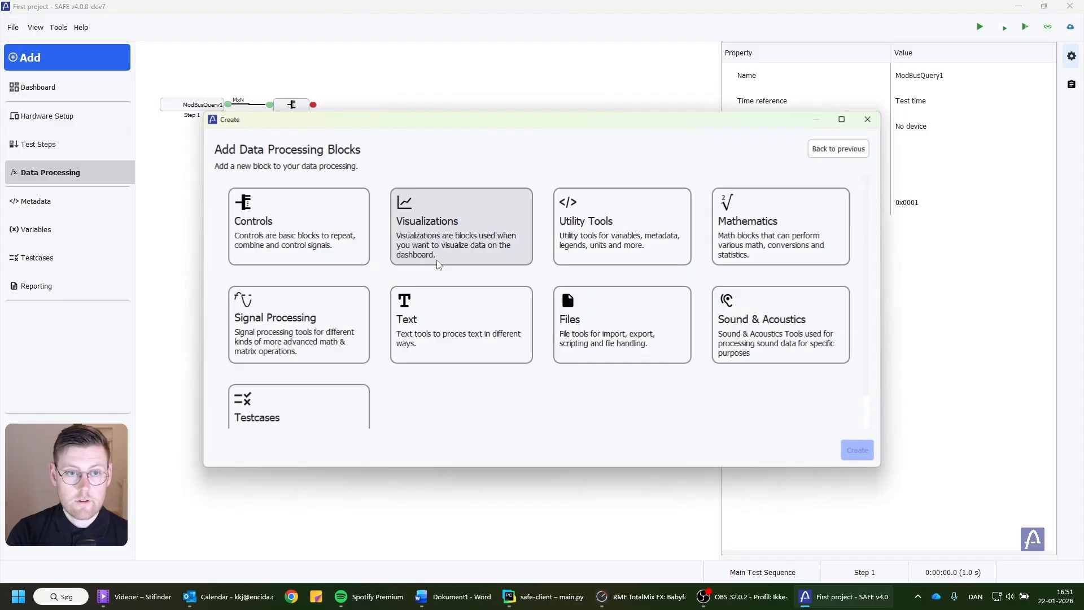
left_click(443, 249)
left_click(299, 242)
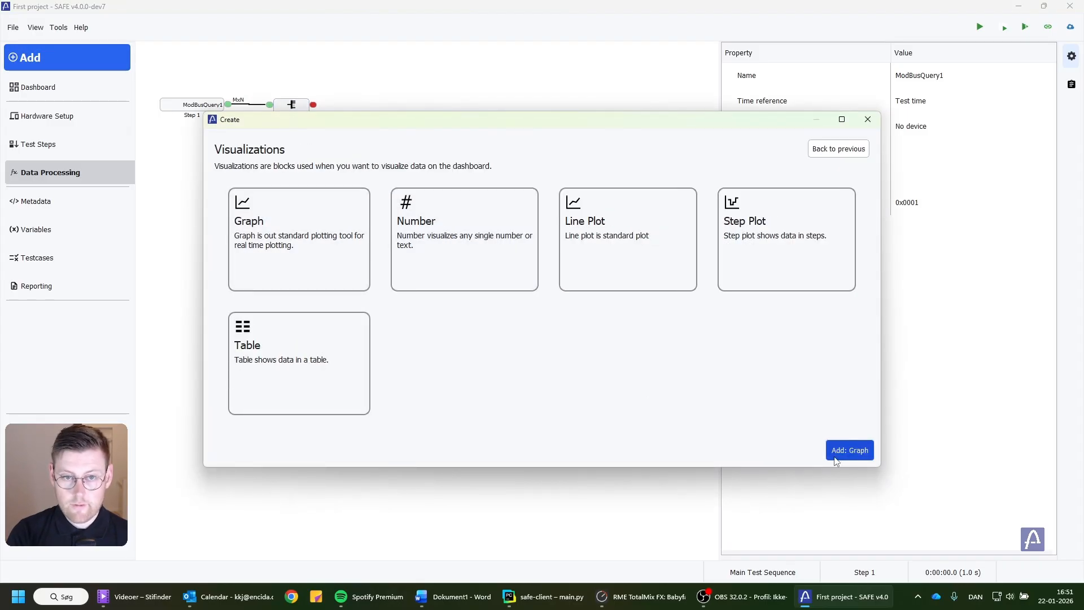
left_click(857, 449)
left_click_drag(457, 307, 342, 106)
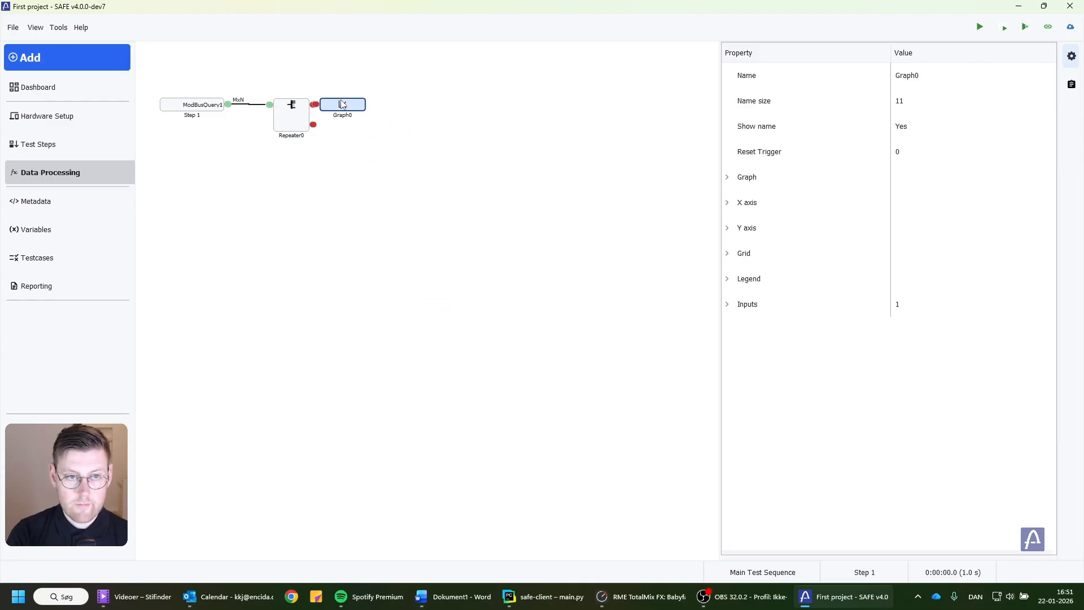
Add a Number visualization block and connect it to the Repeater's lower output, below the graph block.
left_click(54, 65)
left_click(429, 244)
left_click(451, 237)
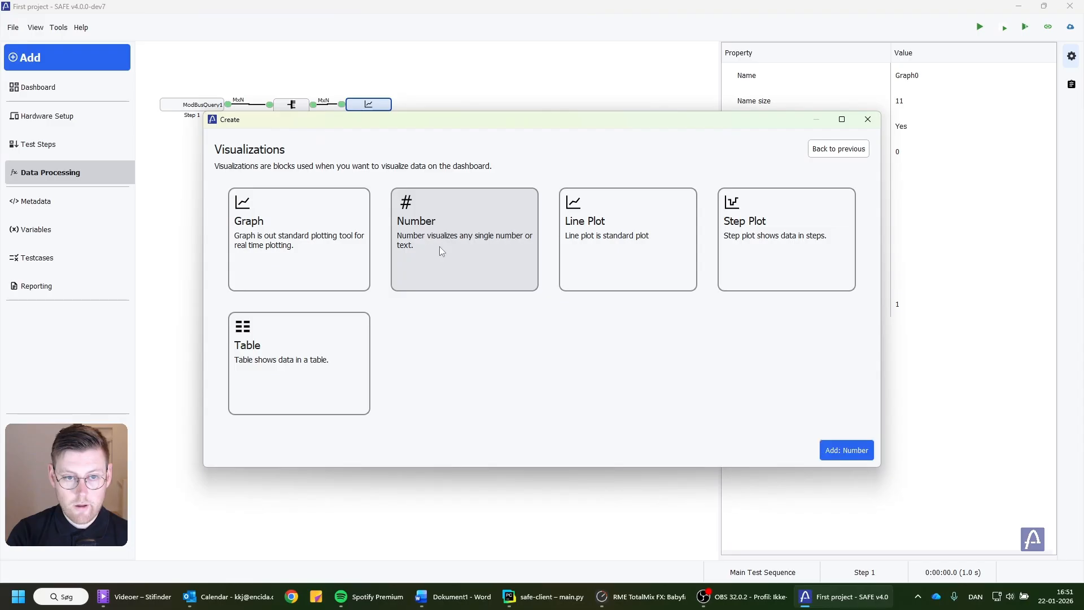
left_click(847, 451)
left_click_drag(433, 307, 322, 128)
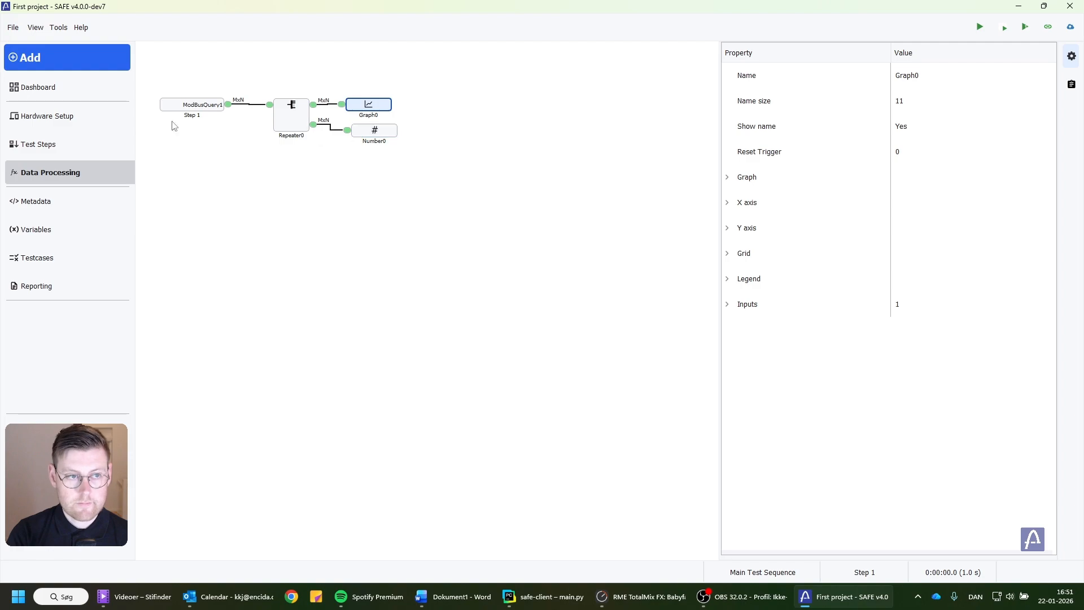
Add the Number0 result to the dashboard and widen its display to about two-thirds of the visible dashboard width.
left_click(83, 93)
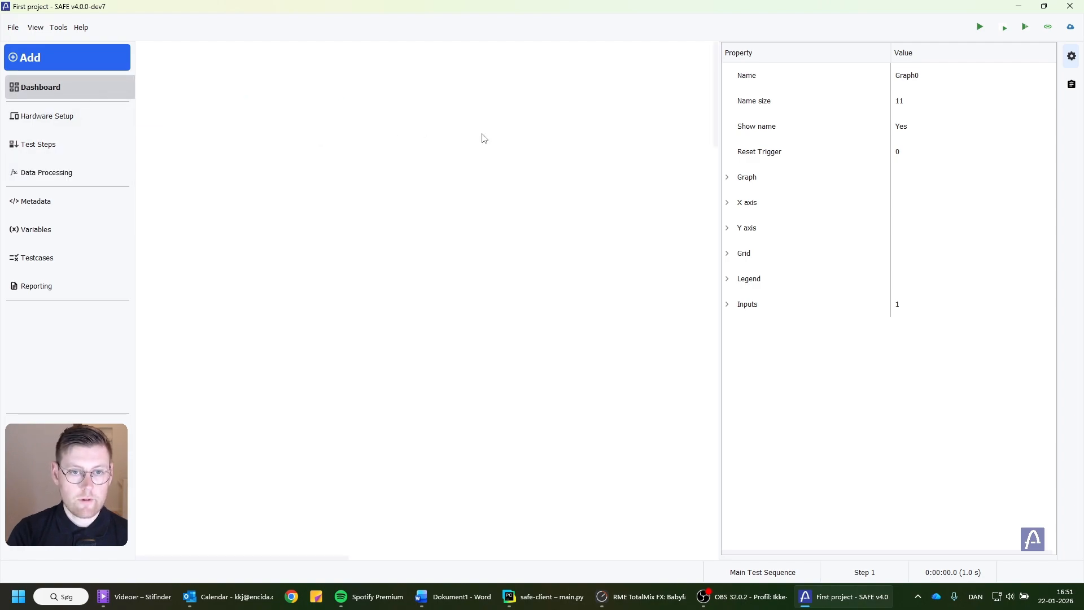
left_click(35, 61)
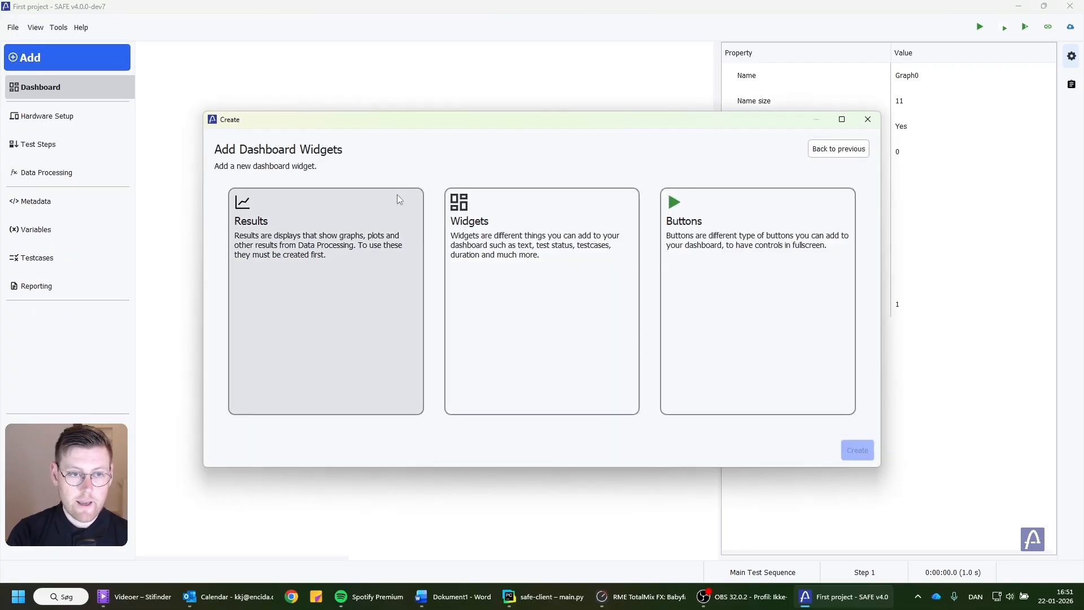
left_click(326, 224)
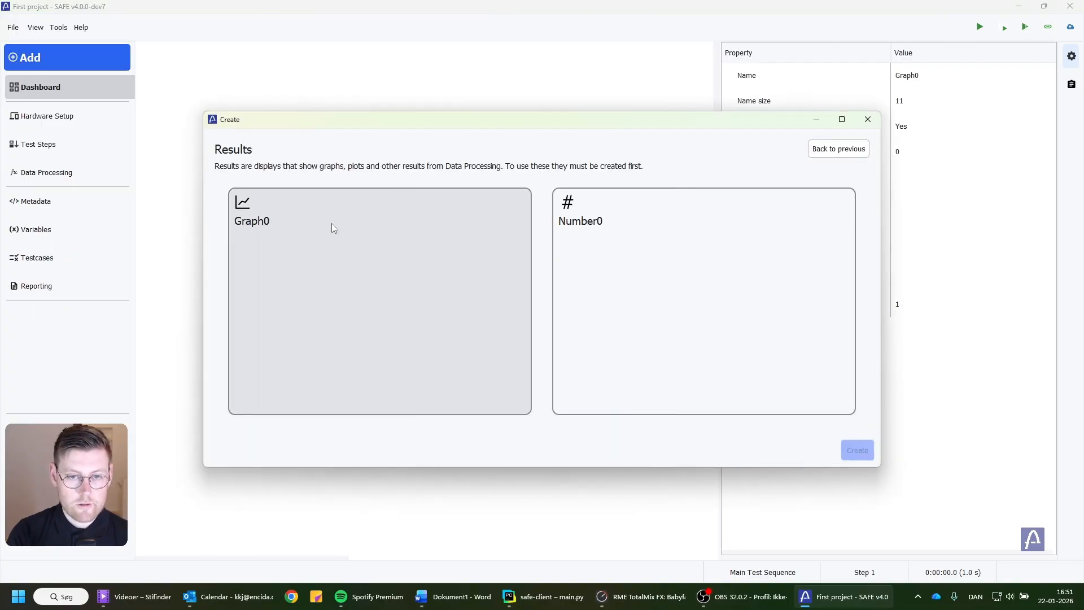
left_click(705, 266)
left_click(844, 450)
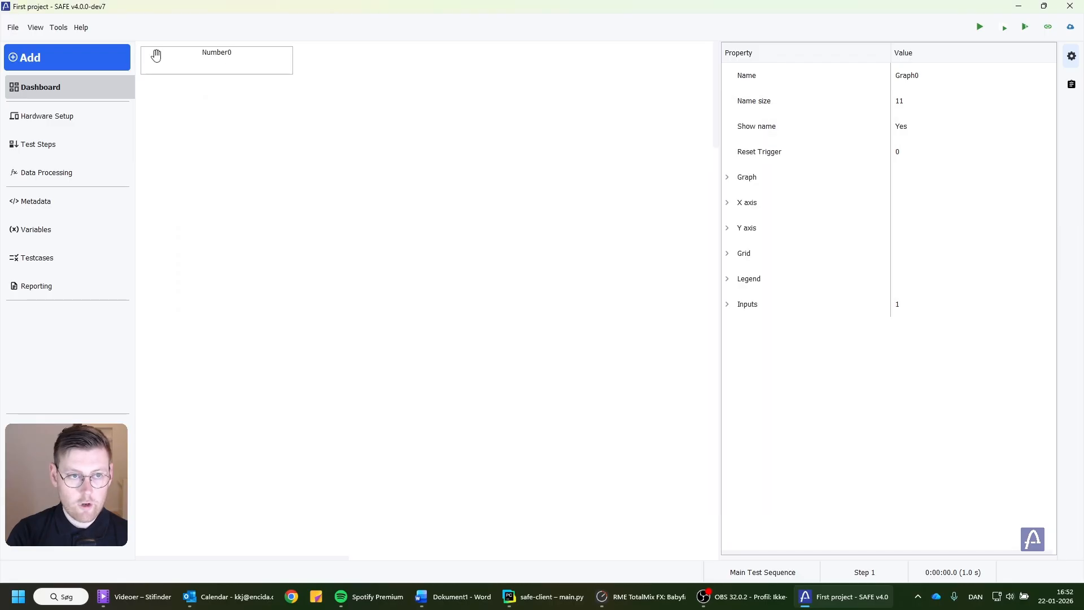
left_click_drag(395, 61, 509, 61)
Add the Graph0 result to the dashboard.
left_click(121, 64)
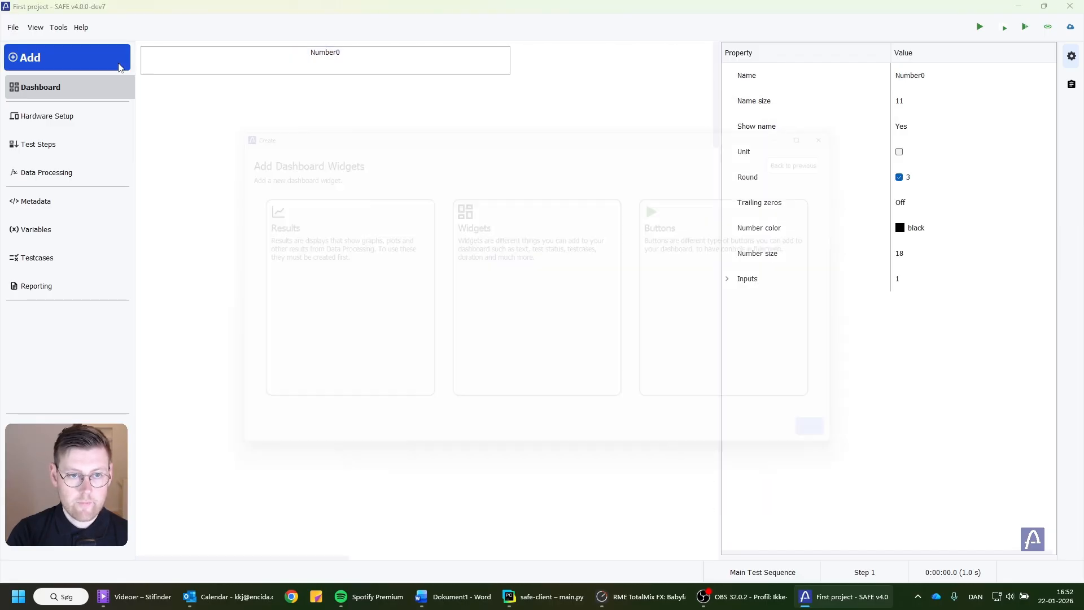
left_click(302, 218)
left_click(301, 218)
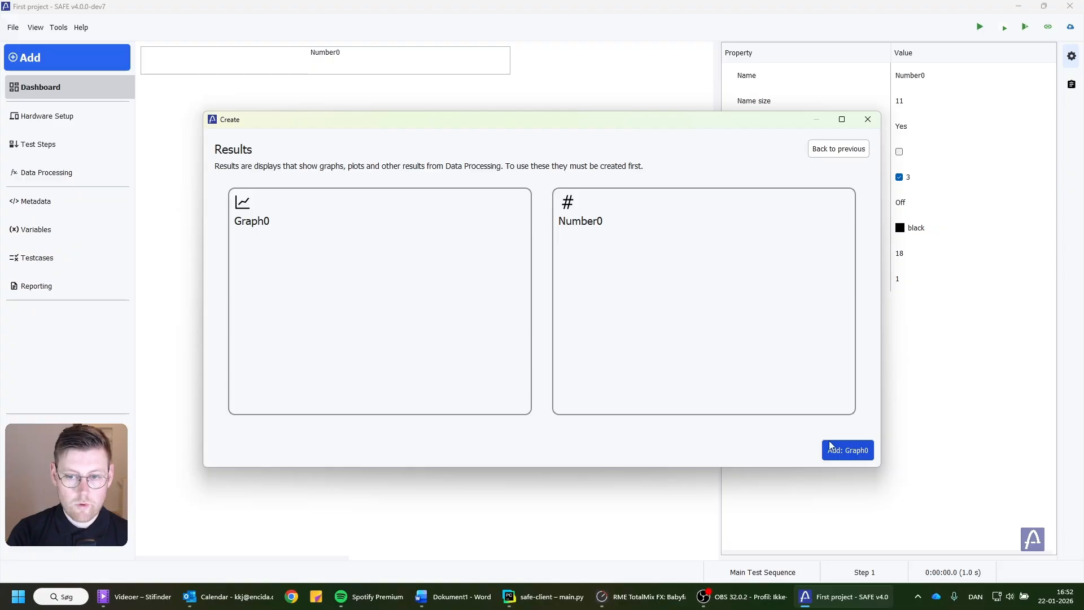
left_click(842, 449)
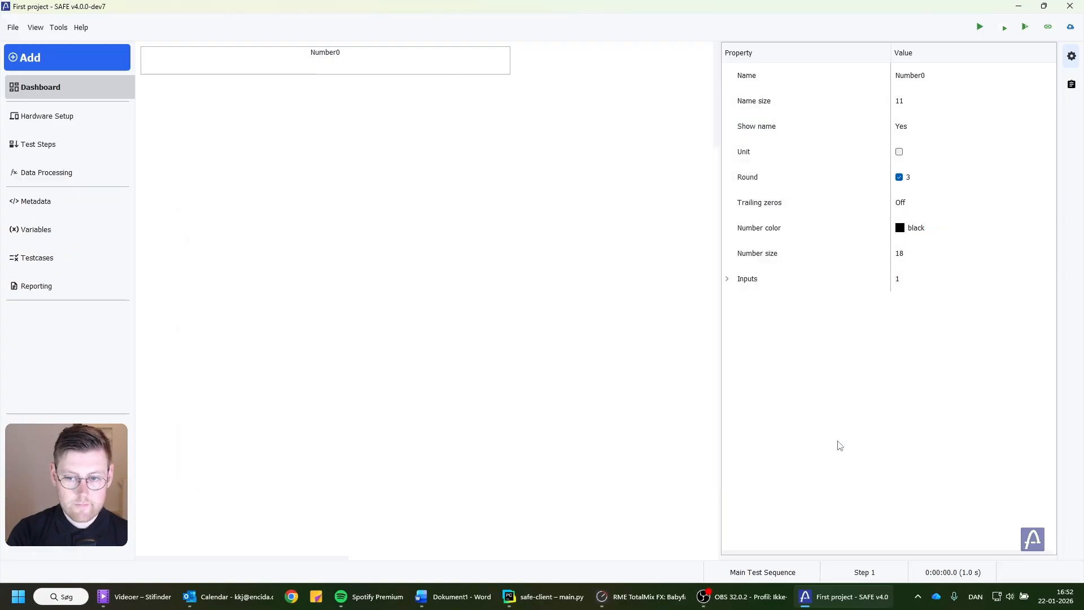
Resize the Graph0 display to the width of the Number0 display and nearly double its height, and hide the property list.
left_click_drag(447, 161, 496, 164)
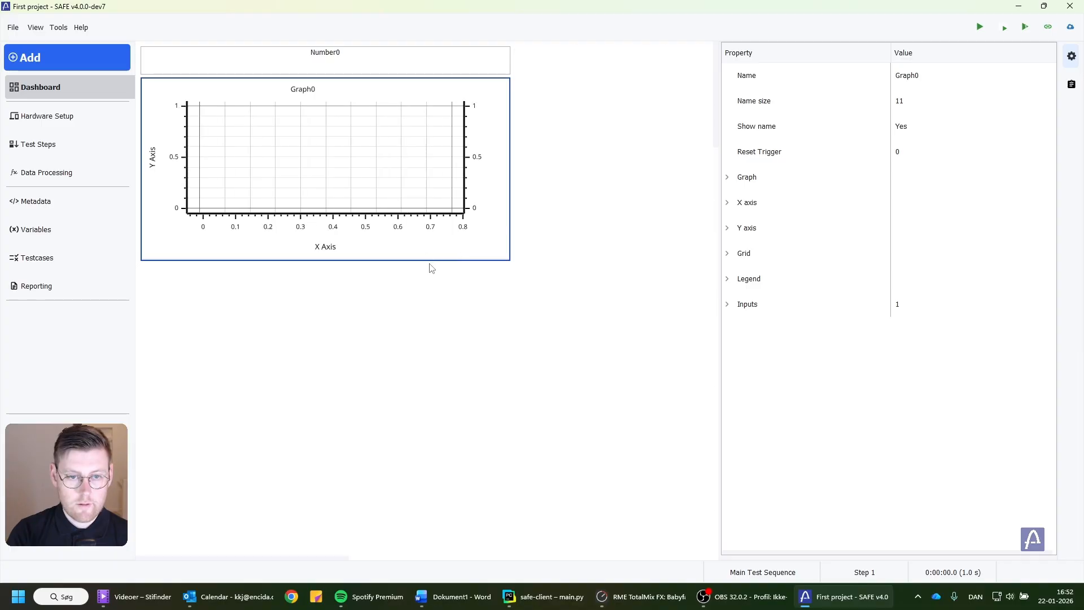
left_click_drag(431, 259, 433, 416)
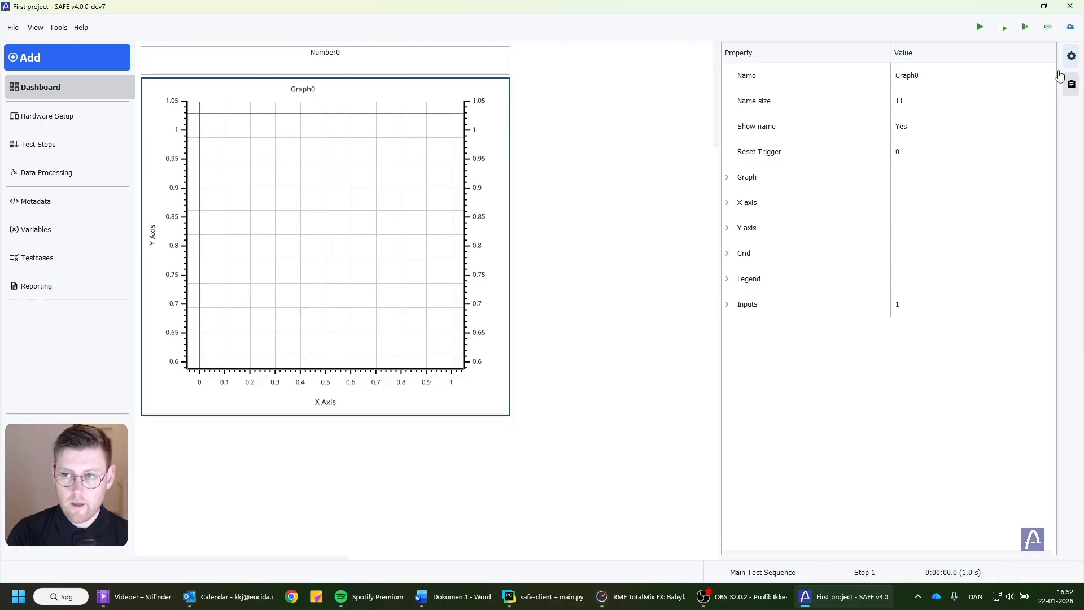
left_click(1071, 56)
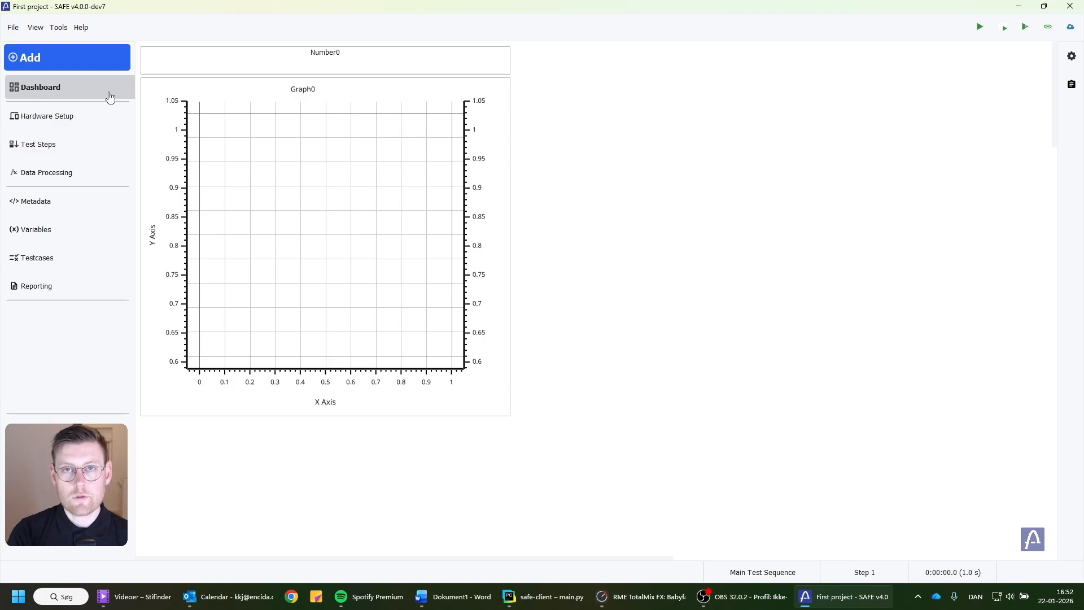
Review the project's hardware setup, test steps and data processing, and return to the dashboard.
left_click(31, 117)
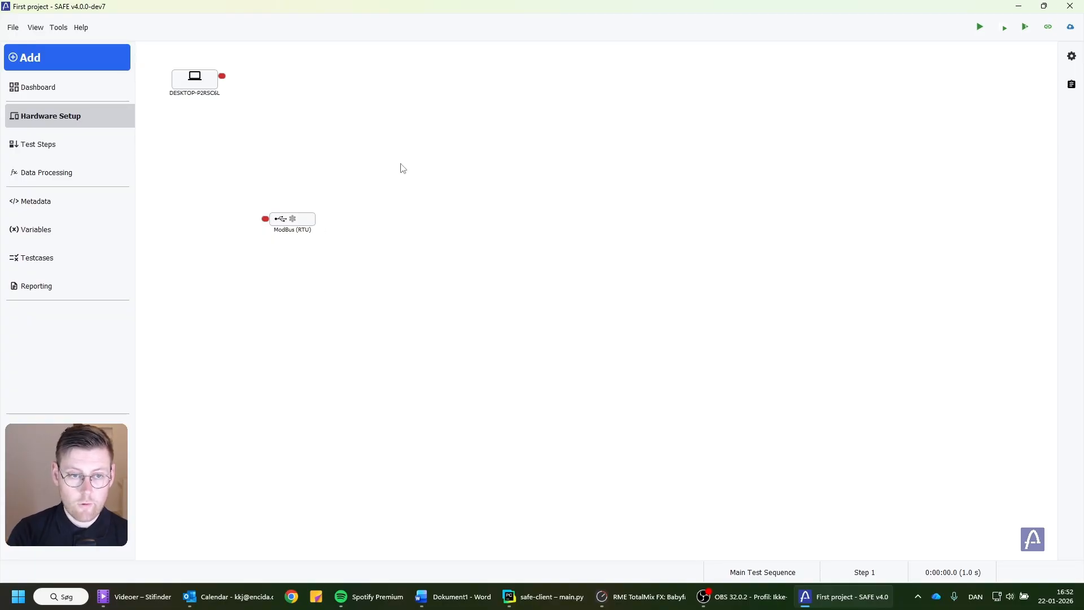
left_click(32, 151)
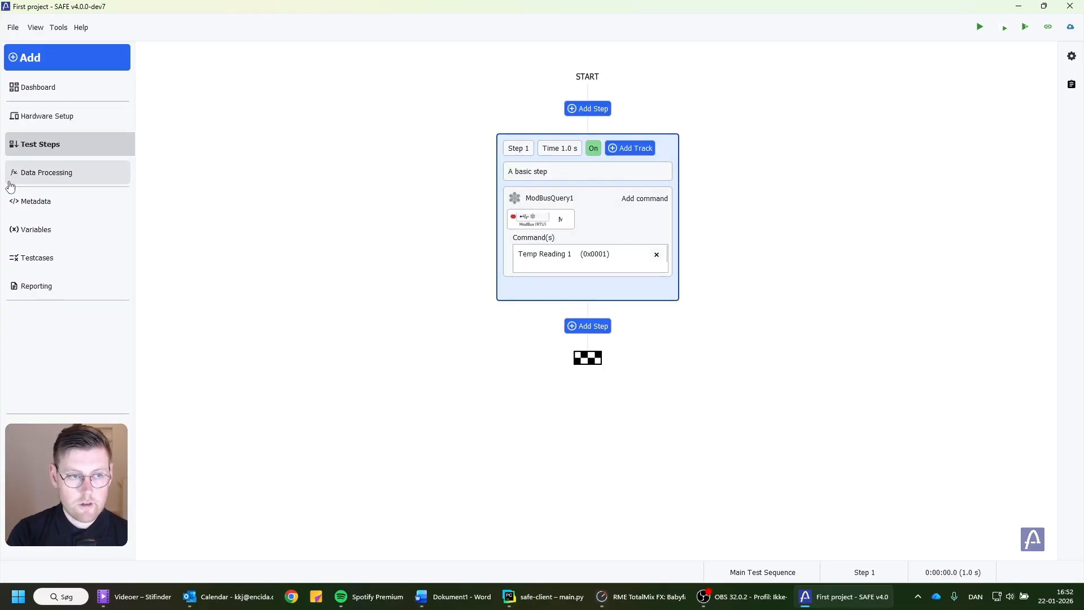
left_click(33, 178)
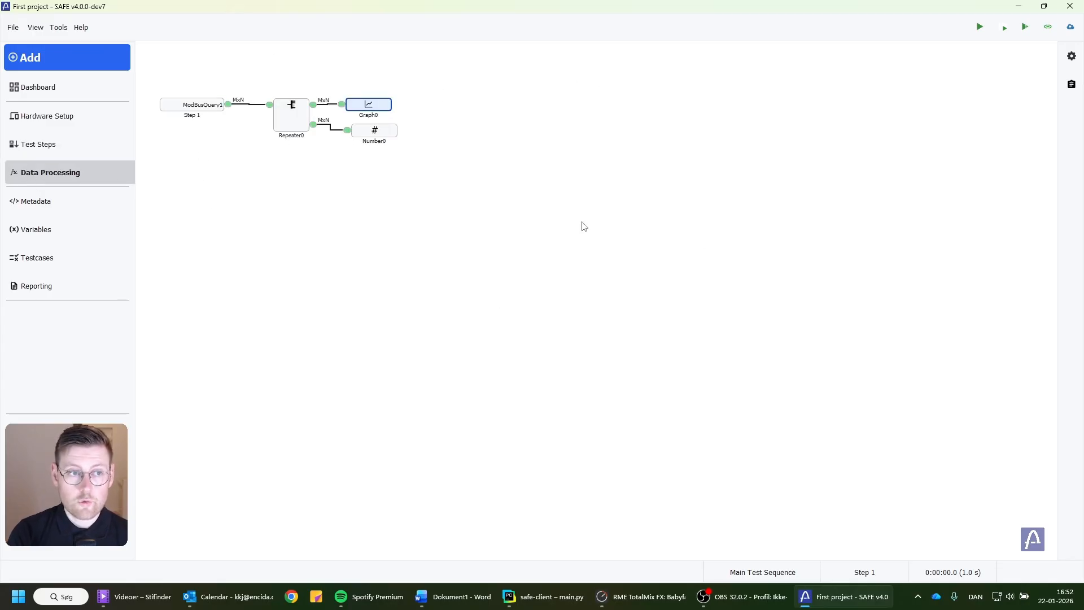
left_click(66, 94)
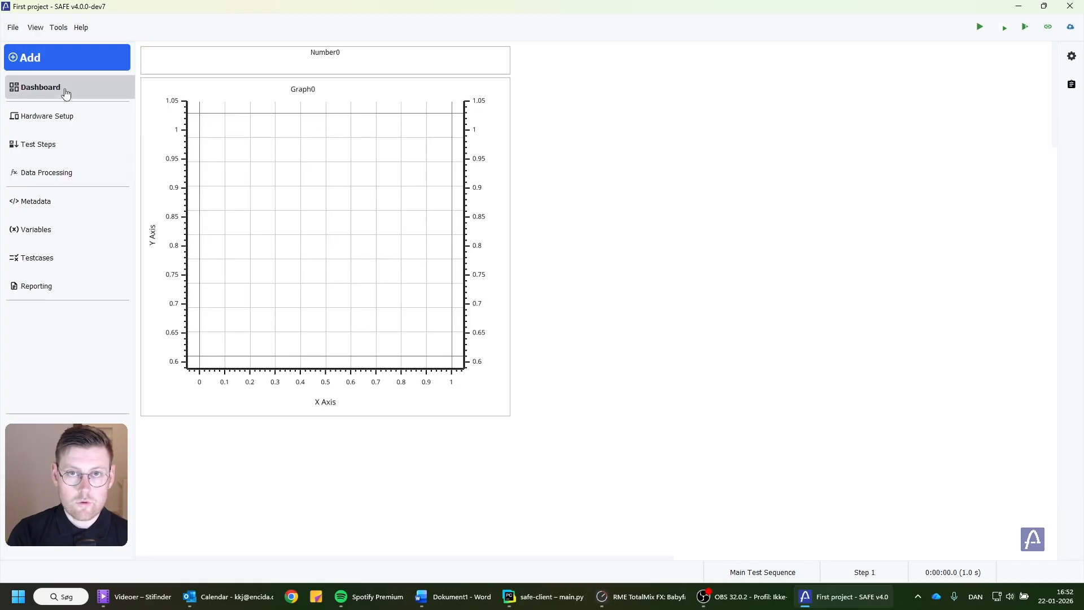